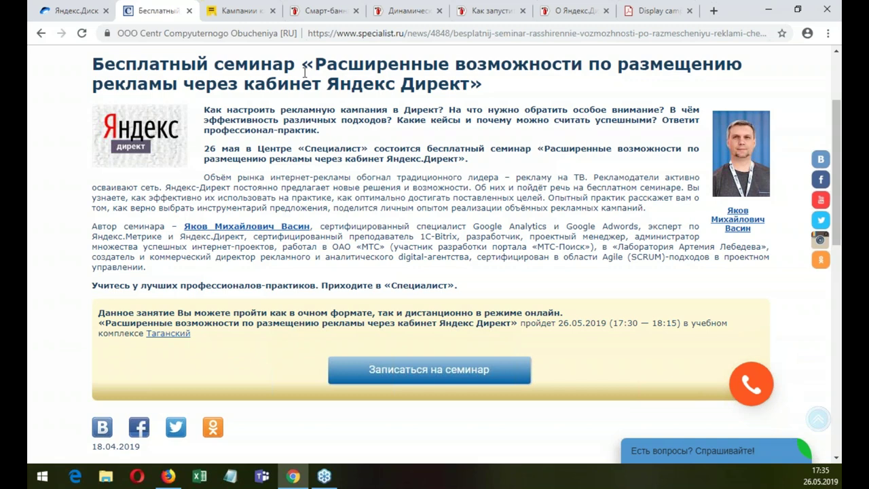
# Step: Switch to Yandex Direct and look through the Инструменты page and the library menu of feeds, creatives and audiences
pyautogui.click(236, 10)
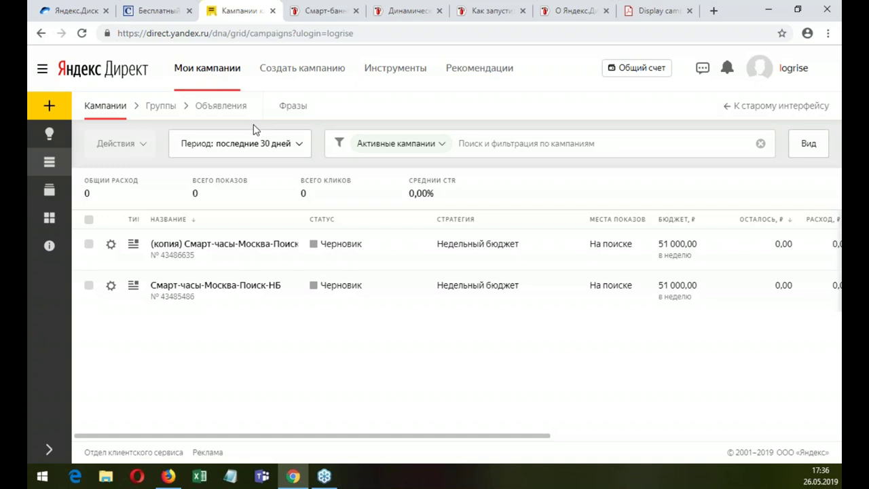
pyautogui.click(48, 224)
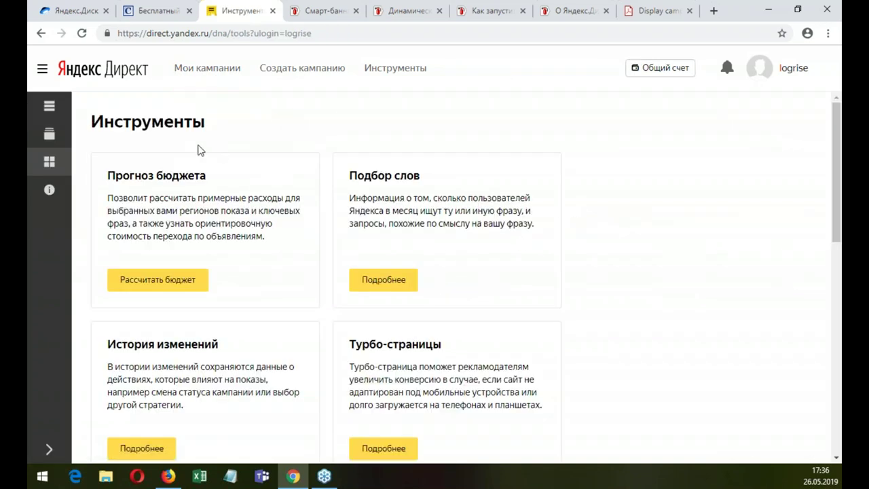
pyautogui.scroll(-3, 249, 195)
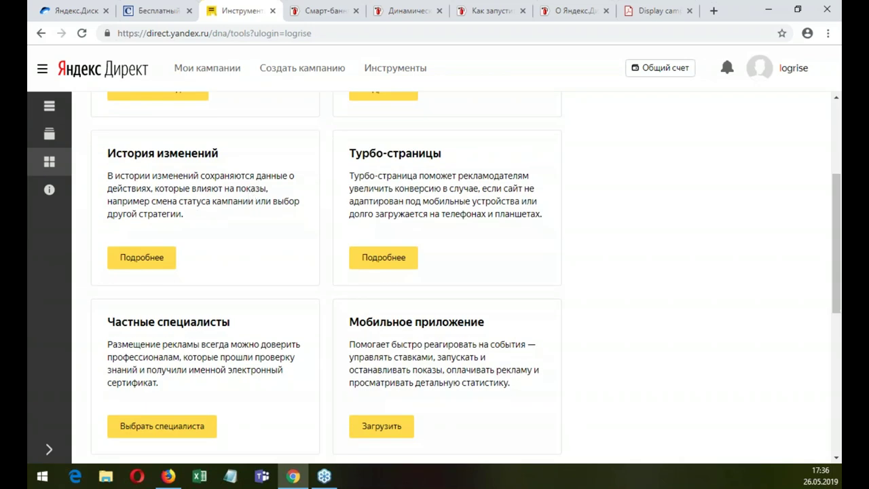
pyautogui.scroll(2, 226, 189)
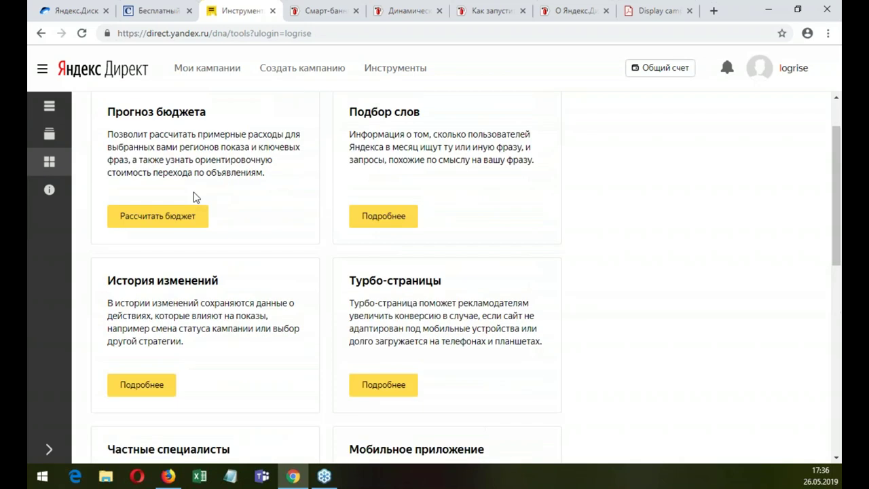
pyautogui.click(44, 142)
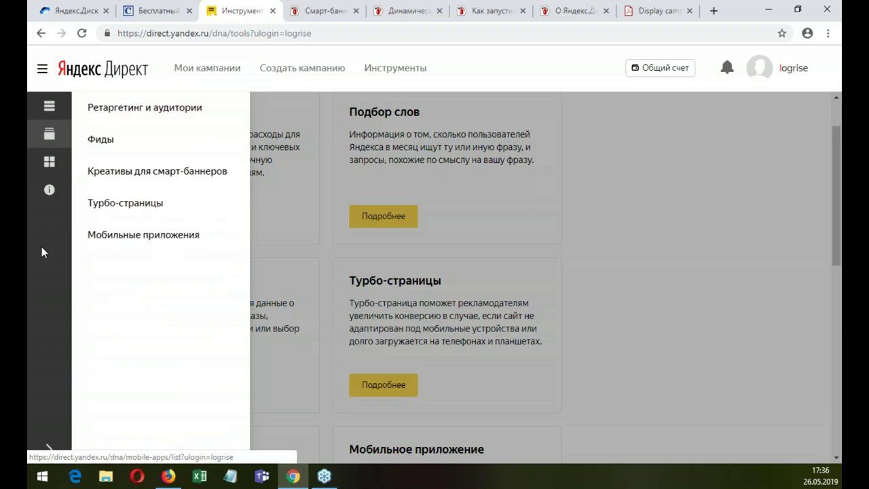
pyautogui.click(570, 197)
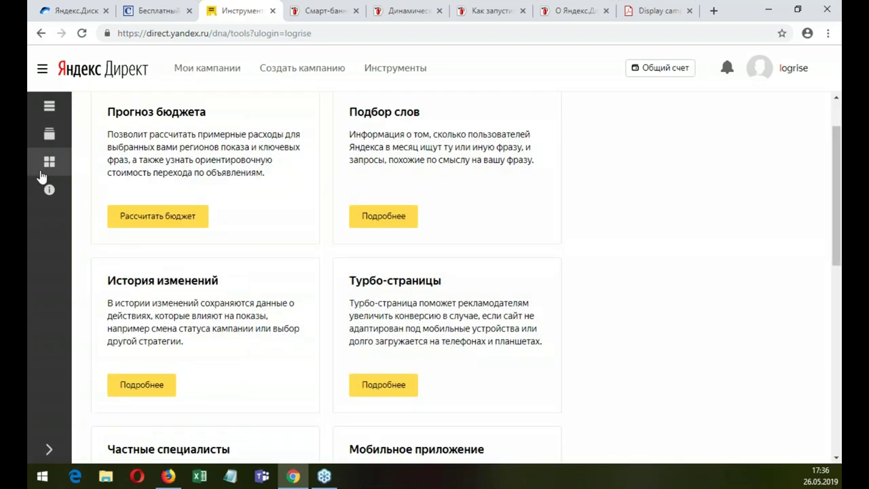
# Step: Check the Рекомендации page and return to the campaign list
pyautogui.click(56, 111)
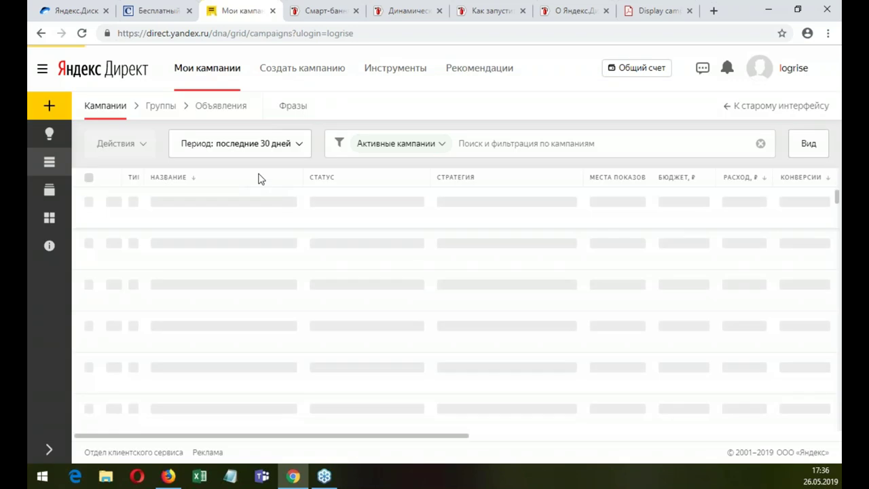
pyautogui.click(51, 135)
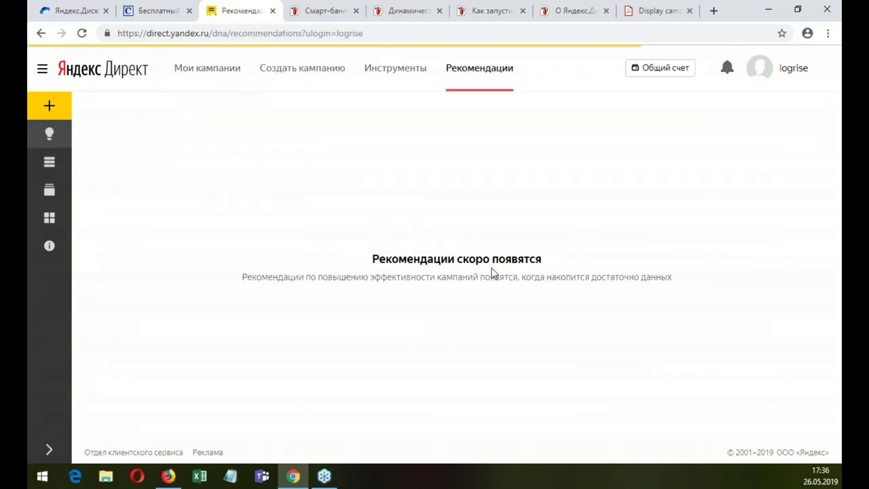
pyautogui.click(48, 163)
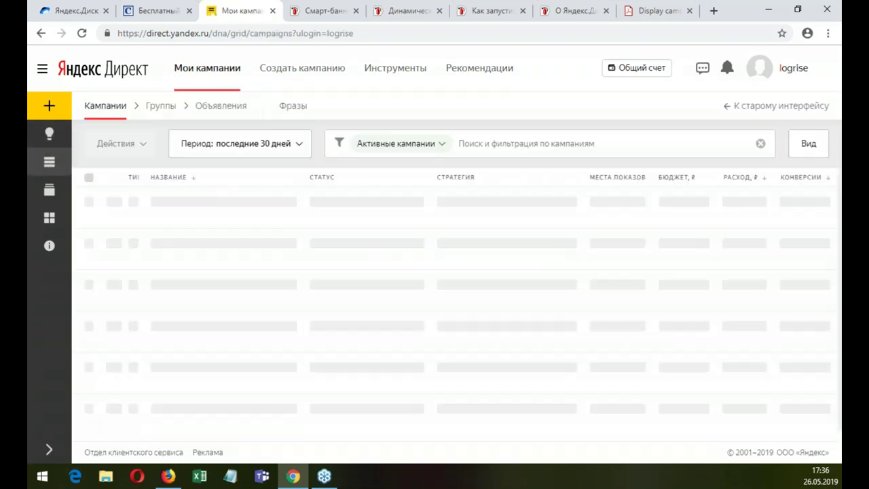
pyautogui.click(52, 136)
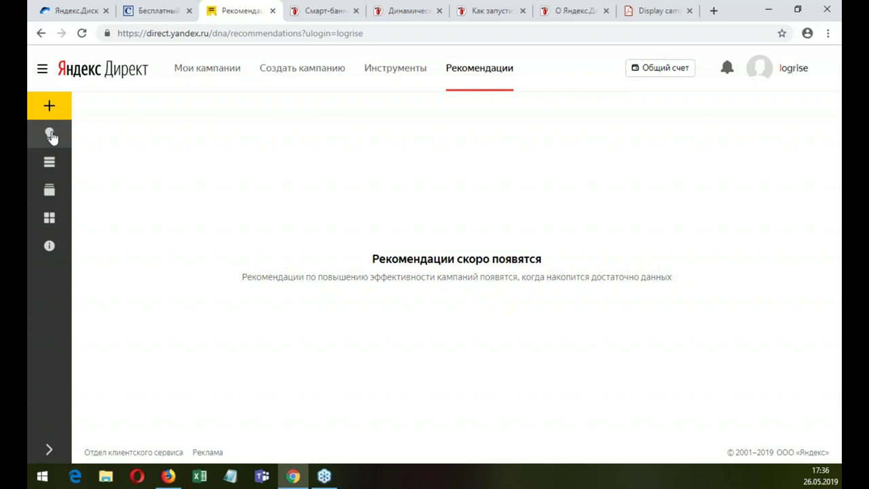
pyautogui.click(49, 161)
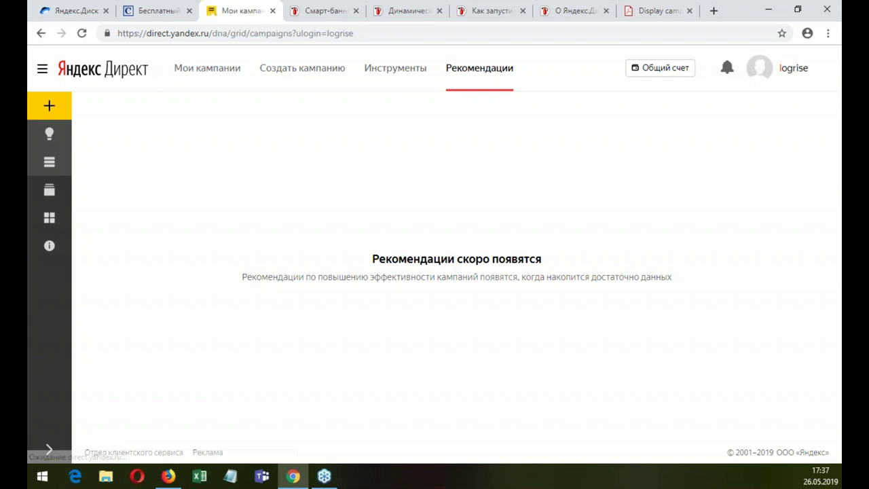
# Step: View the library sections from the campaign list, reload the campaigns page and display the campaign types available for creation
pyautogui.click(49, 193)
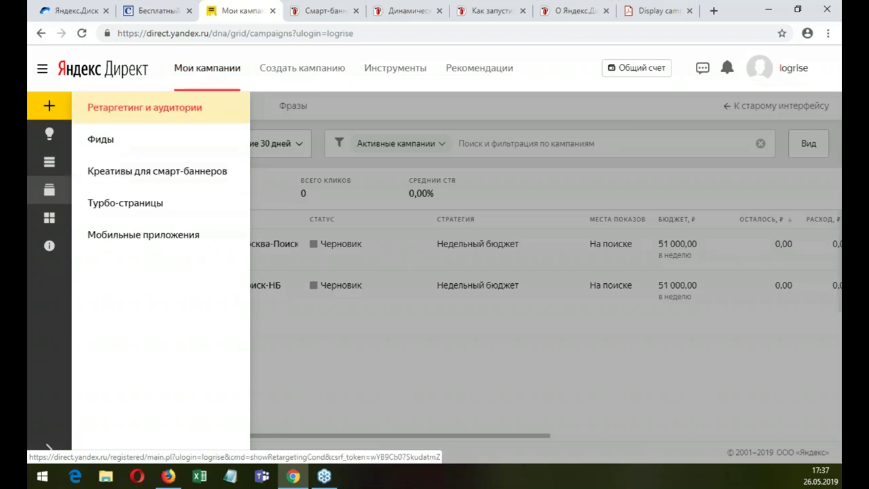
pyautogui.click(214, 72)
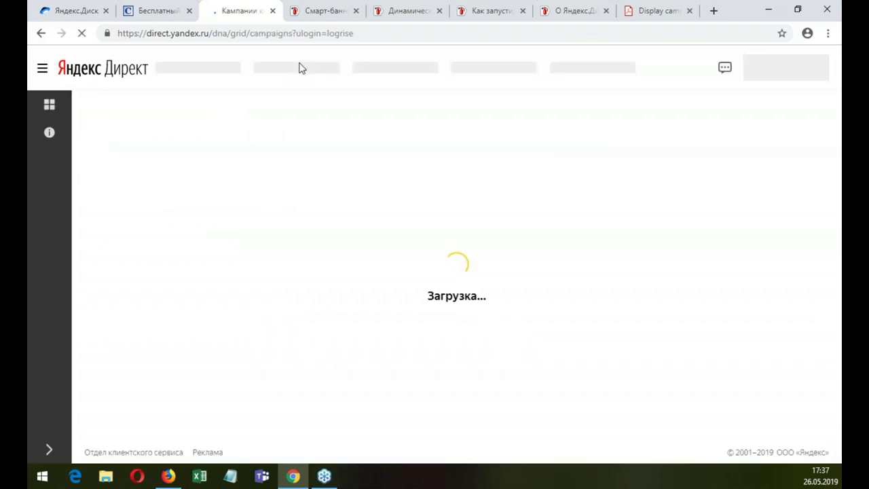
pyautogui.moveTo(303, 86)
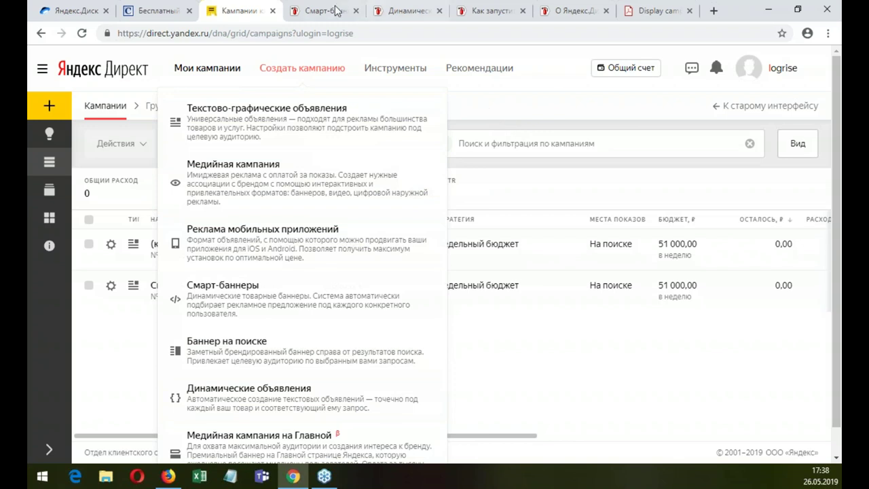
# Step: Examine the sales funnel diagram on the О Яндекс.Директе help page, including its customer return and repeat purchase stages
pyautogui.click(568, 11)
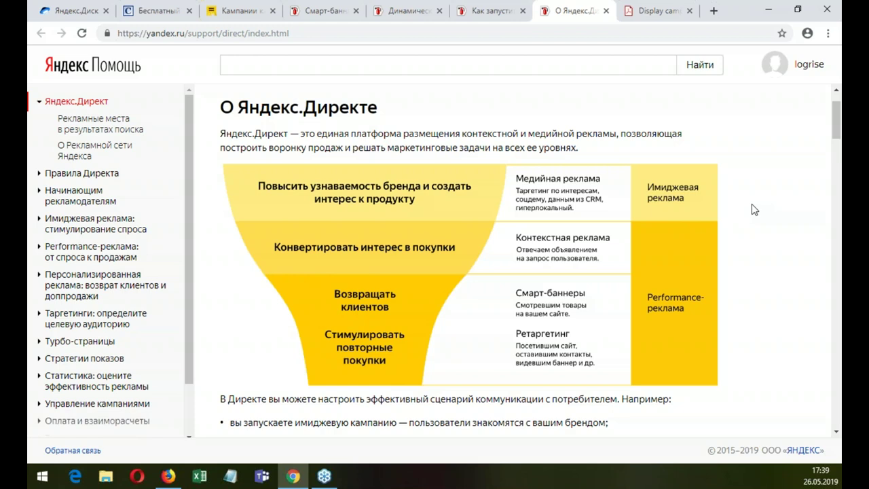
pyautogui.moveTo(740, 283)
pyautogui.moveTo(580, 249)
pyautogui.moveTo(350, 299)
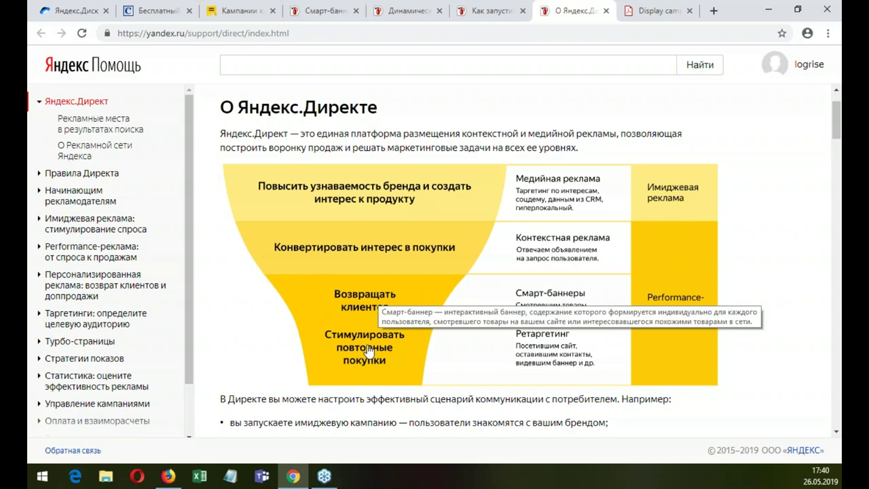
pyautogui.moveTo(419, 353)
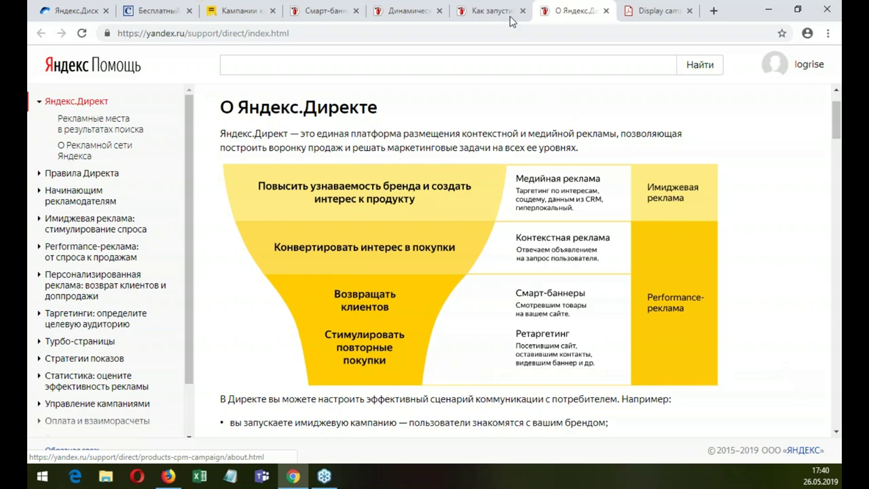
# Step: Compare the Медийная кампания campaign type with the brand awareness stage of the help page's sales funnel
pyautogui.click(228, 10)
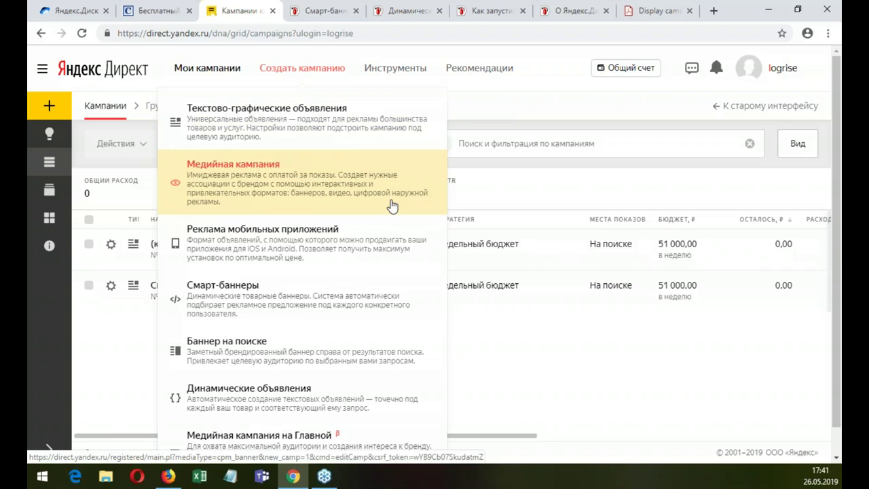
pyautogui.click(574, 11)
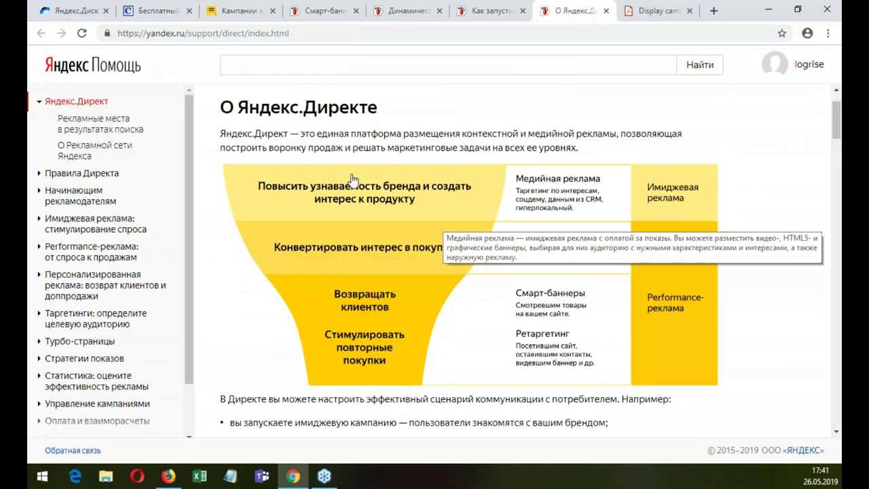
pyautogui.moveTo(375, 217)
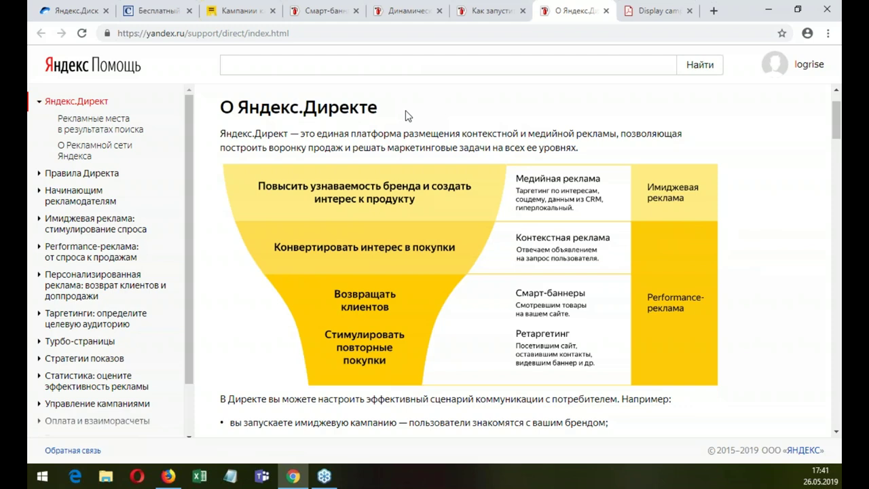
# Step: Open the Смарт-баннеры help page and view the Смарт-баннер, Объявление в сети and Объявление на поиске format examples
pyautogui.click(239, 13)
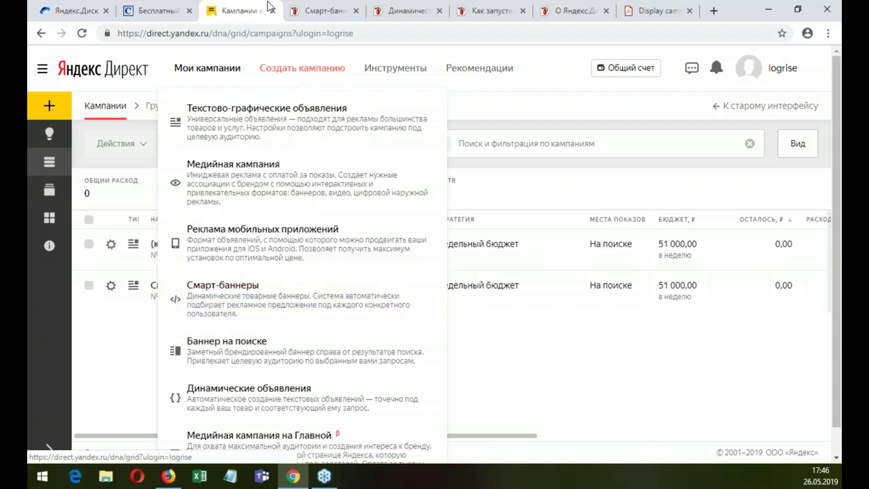
pyautogui.click(320, 10)
pyautogui.scroll(-3, 461, 222)
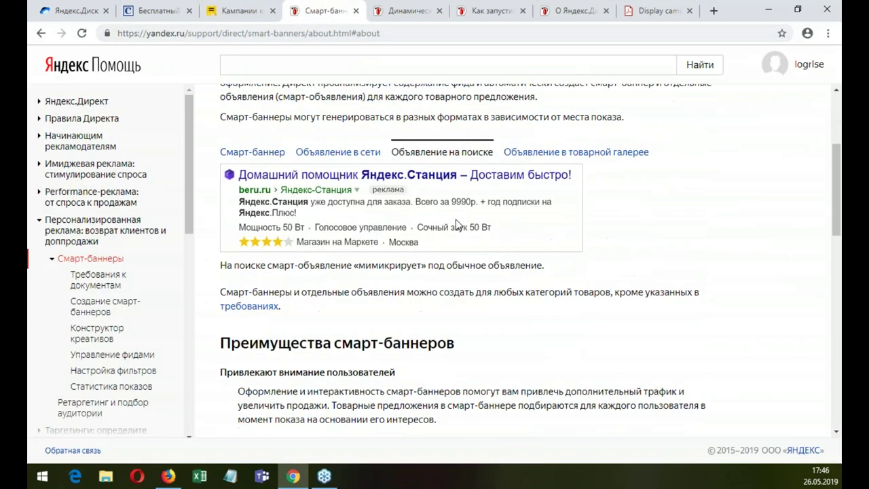
pyautogui.click(274, 152)
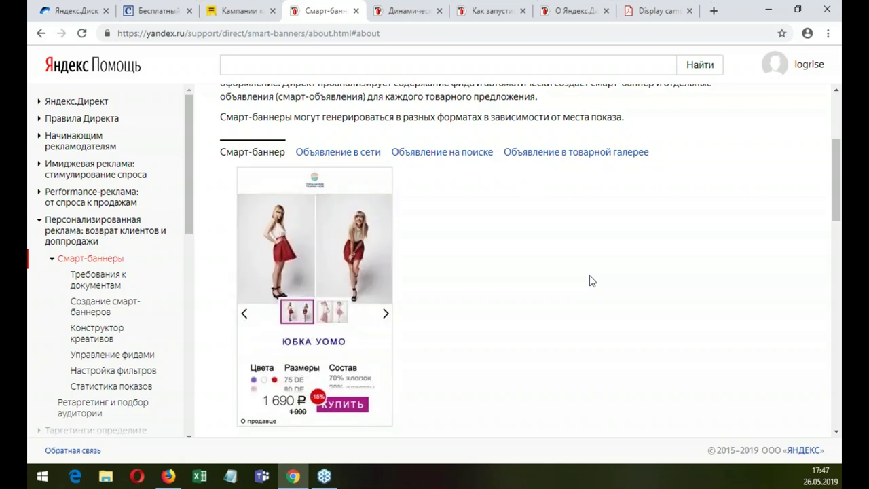
pyautogui.click(362, 154)
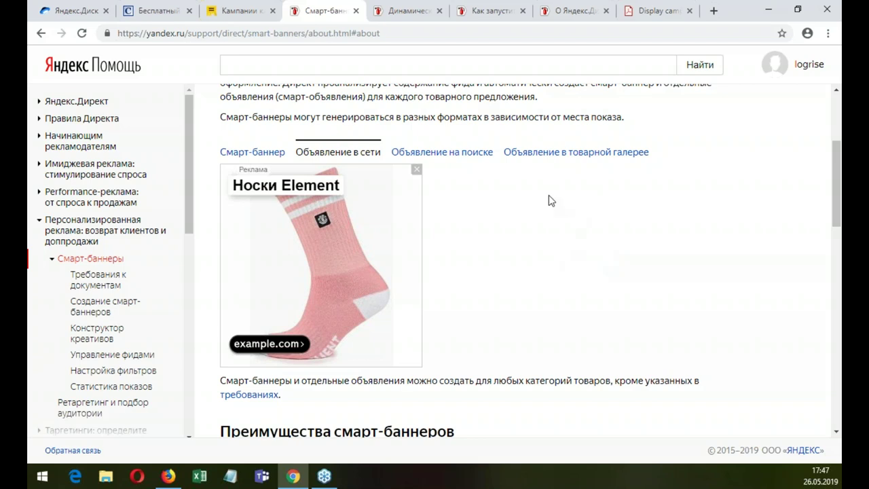
pyautogui.click(453, 154)
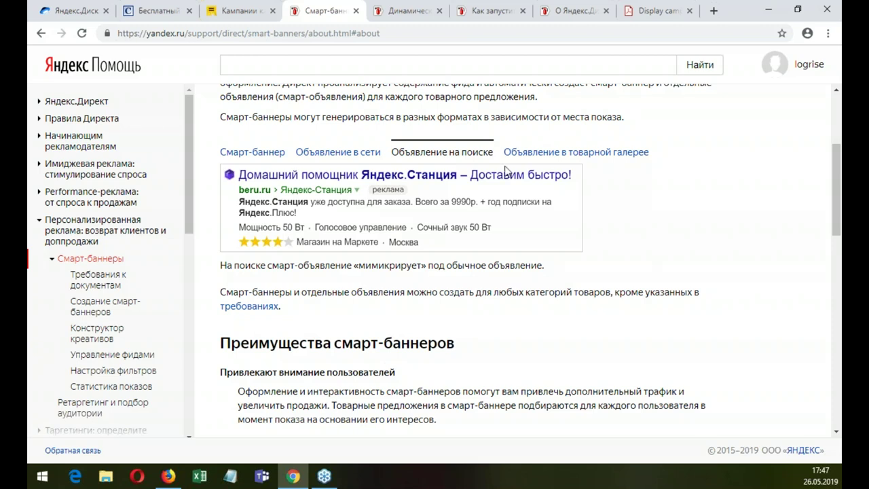
# Step: Check the campaign types again and read the Преимущества смарт-баннеров section of the smart banners help page
pyautogui.click(238, 11)
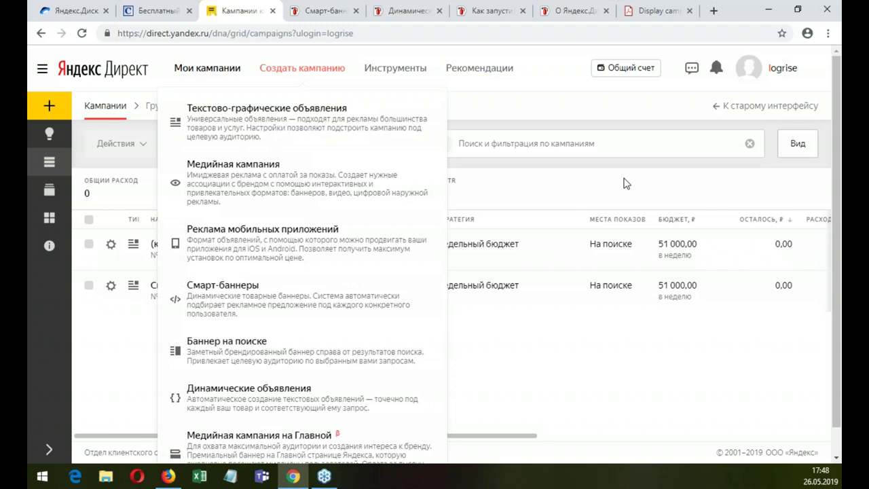
pyautogui.click(329, 11)
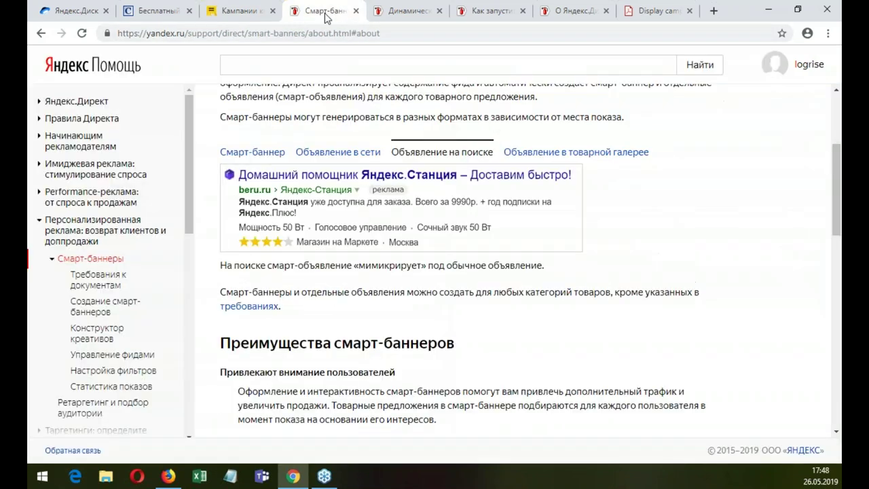
pyautogui.scroll(-3, 655, 264)
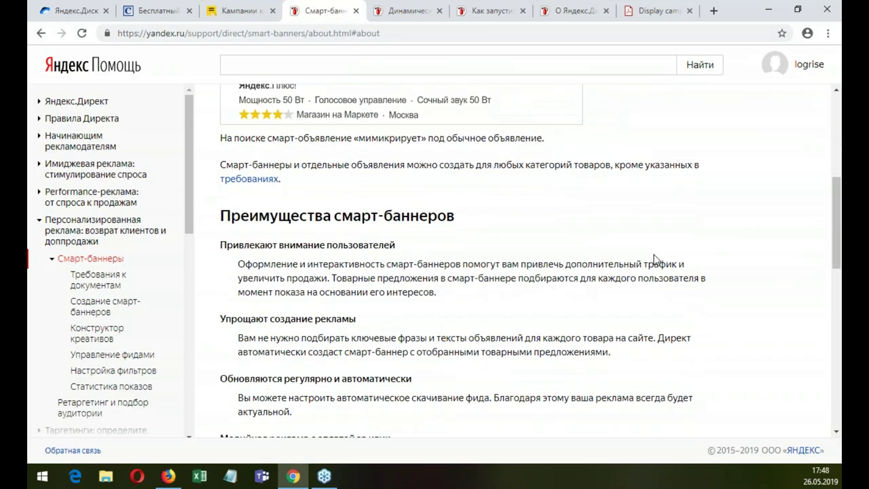
pyautogui.scroll(-2, 655, 260)
pyautogui.scroll(6, 653, 260)
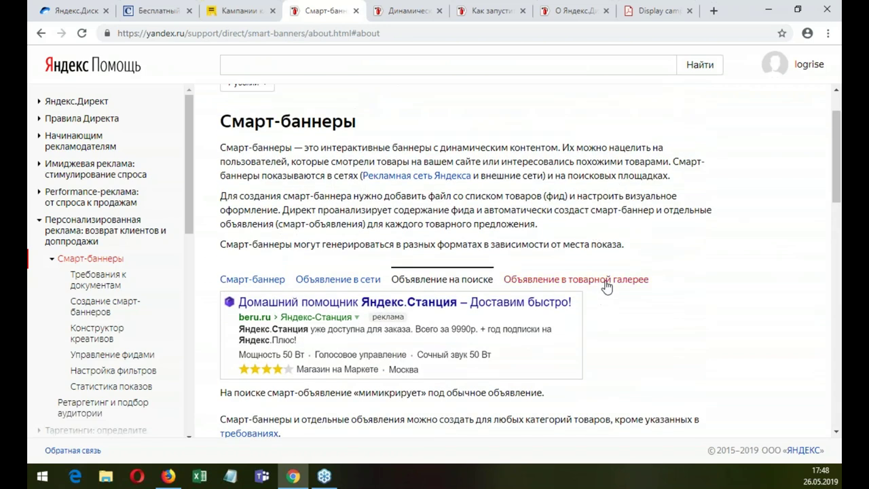
# Step: Show the Объявление в товарной галерее example and highlight the phrase about the product list file (фид) in the introduction
pyautogui.click(609, 281)
pyautogui.scroll(-1, 776, 259)
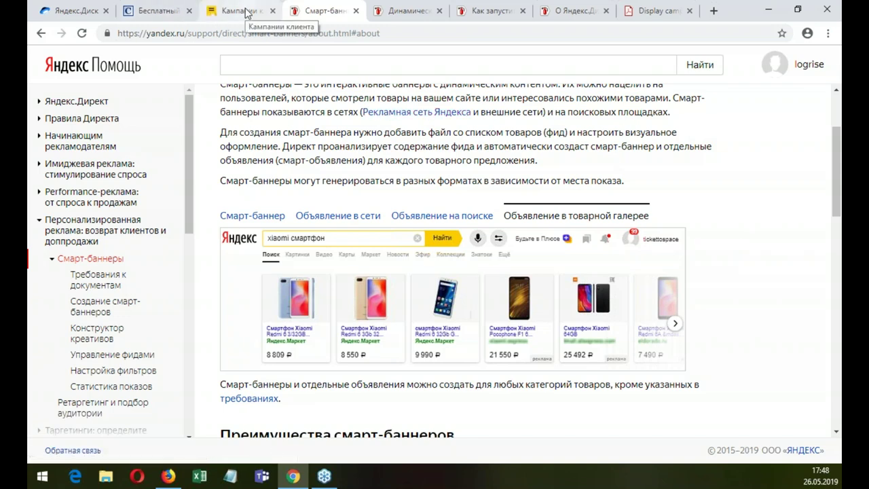
pyautogui.moveTo(440, 134); pyautogui.dragTo(570, 133)
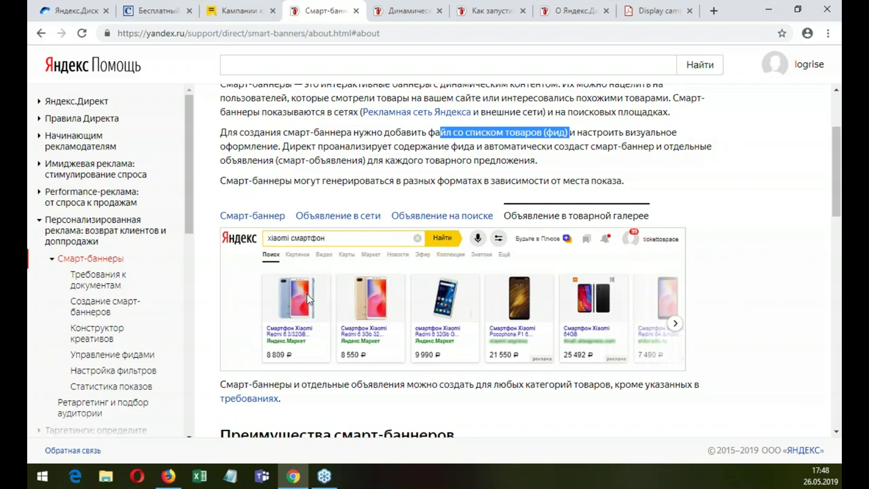
pyautogui.hotkey('ctrl', 'c')
# Step: Review the campaign types down to Медийная кампания на Главной and consult the О Яндекс.Директе funnel for comparison
pyautogui.click(235, 15)
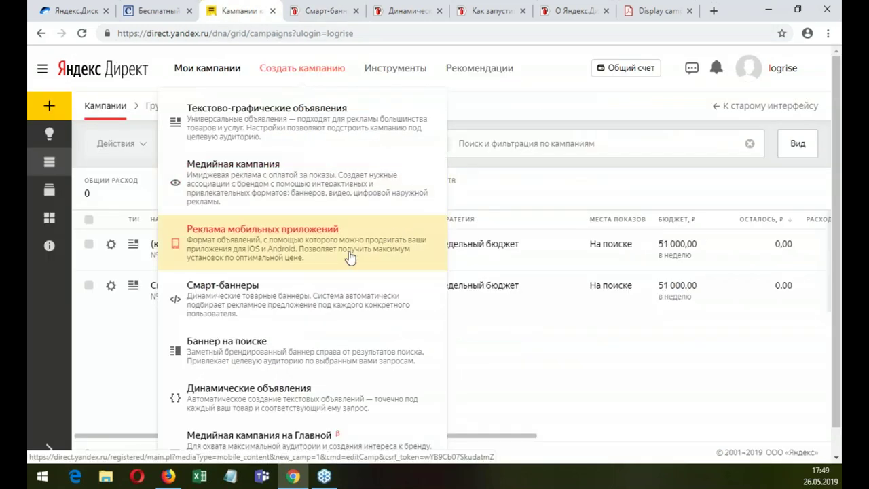
pyautogui.scroll(-1, 328, 305)
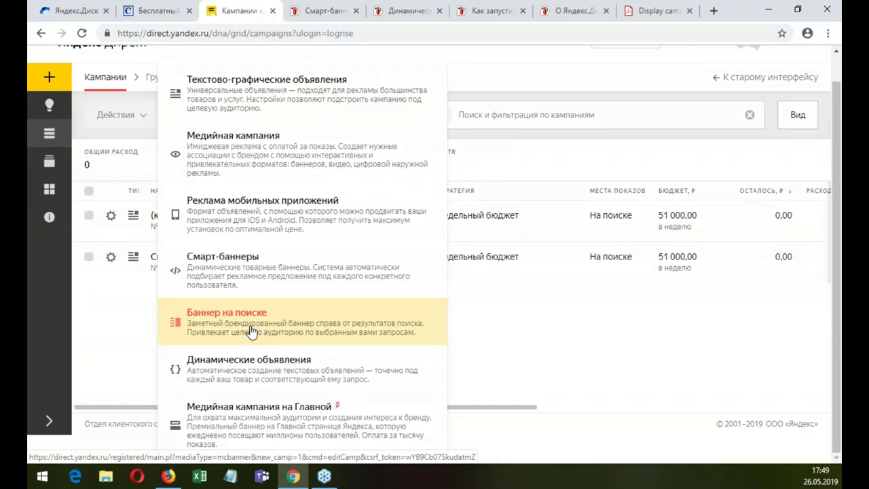
pyautogui.click(573, 10)
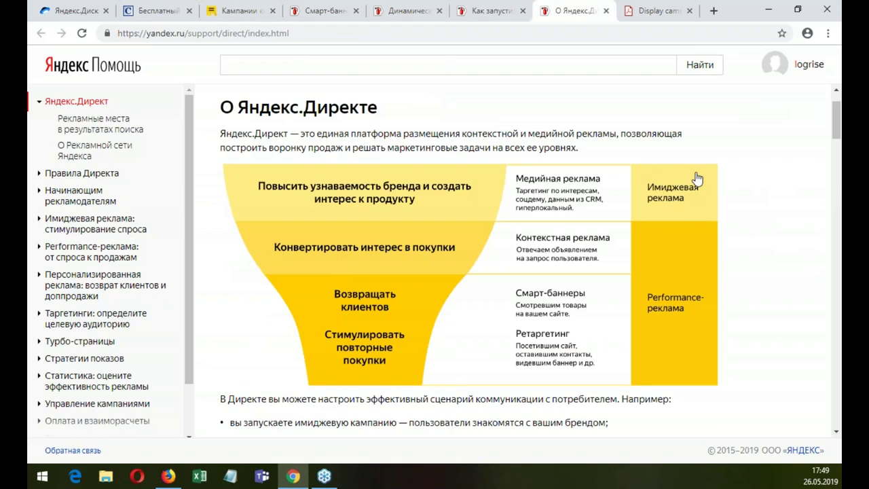
pyautogui.click(238, 11)
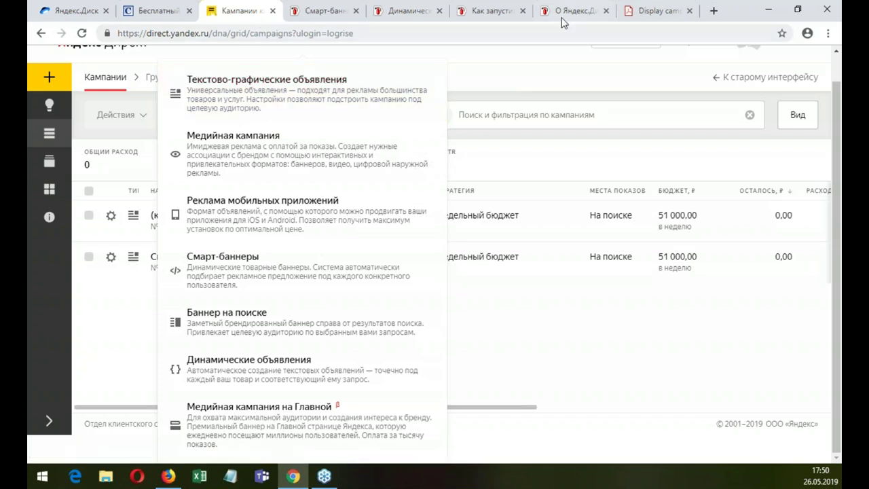
# Step: Consult the Как запустить медийную кампанию help page and read the Динамические объявления introduction and its Преимущества section
pyautogui.click(495, 12)
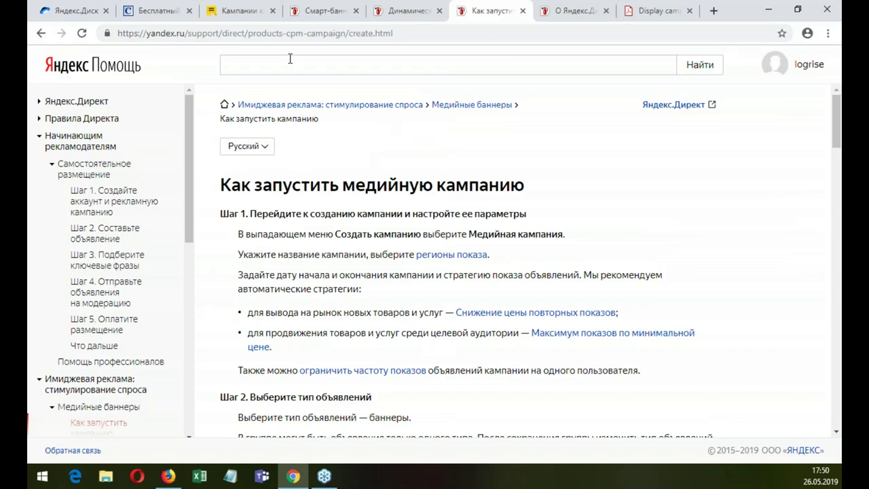
pyautogui.click(251, 11)
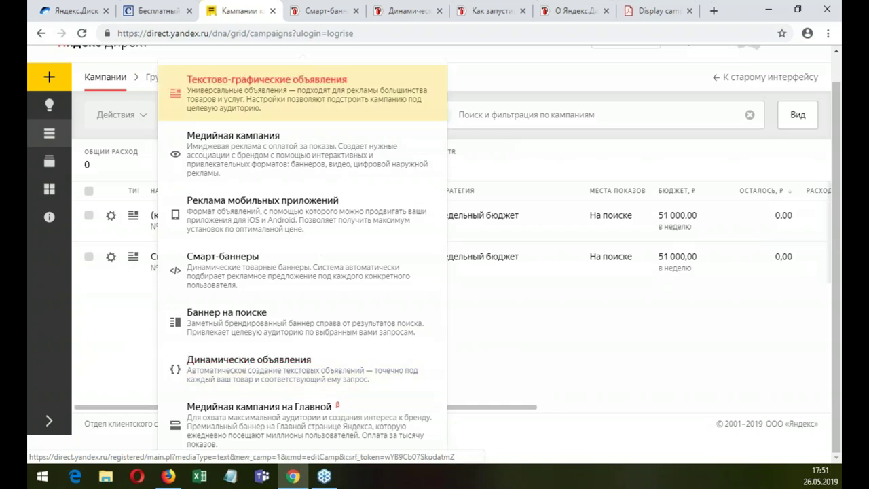
pyautogui.click(411, 10)
pyautogui.scroll(4, 450, 260)
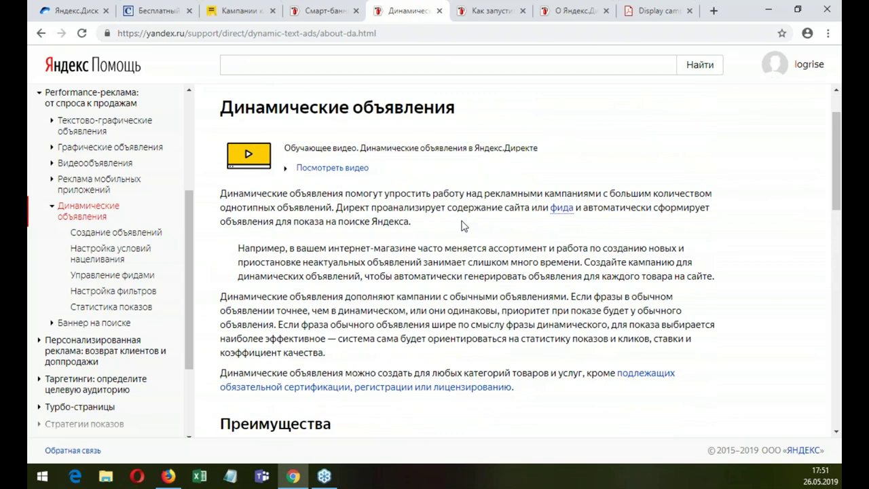
pyautogui.scroll(-3, 464, 225)
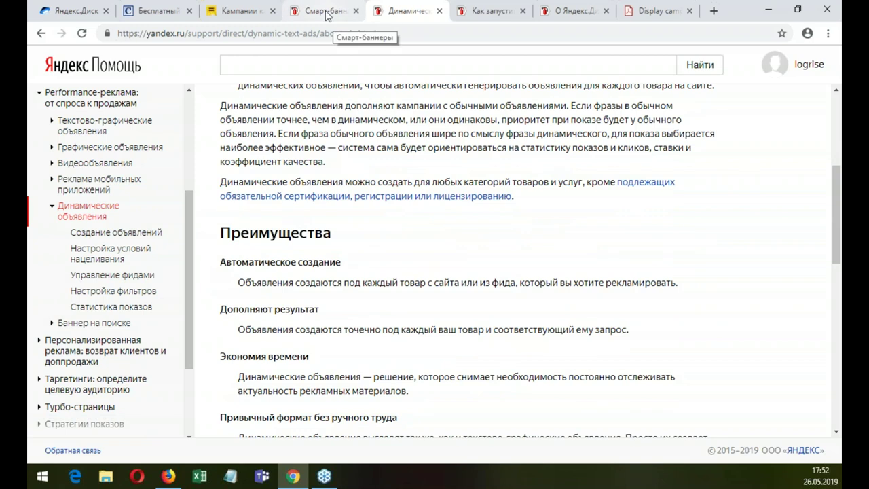
# Step: Review the campaign types again and compare them with the sales funnel levels on the О Яндекс.Директе help page
pyautogui.click(243, 14)
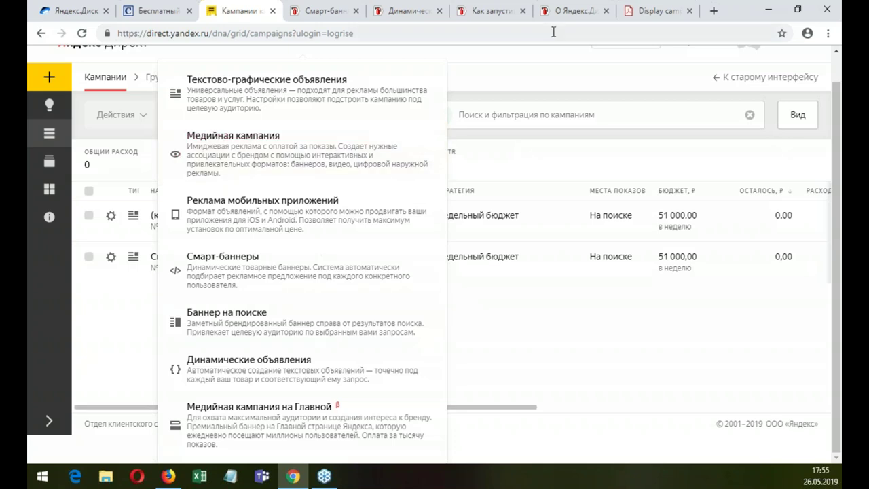
pyautogui.click(577, 11)
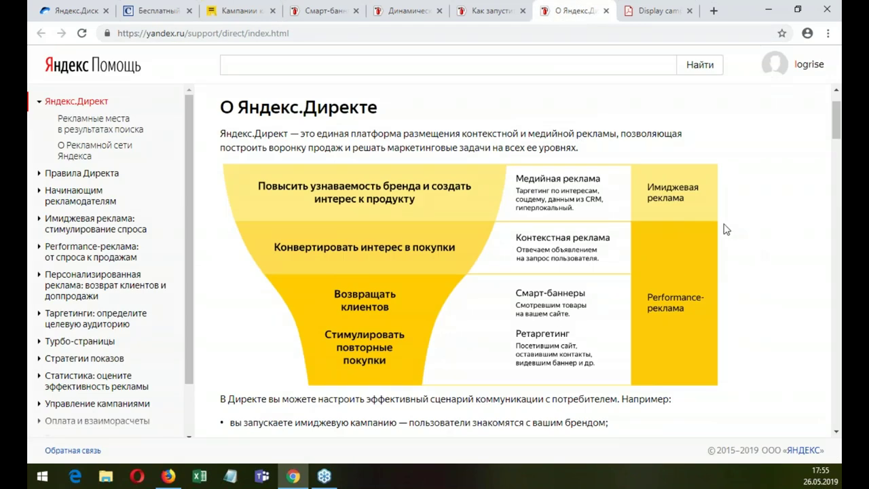
pyautogui.moveTo(639, 268)
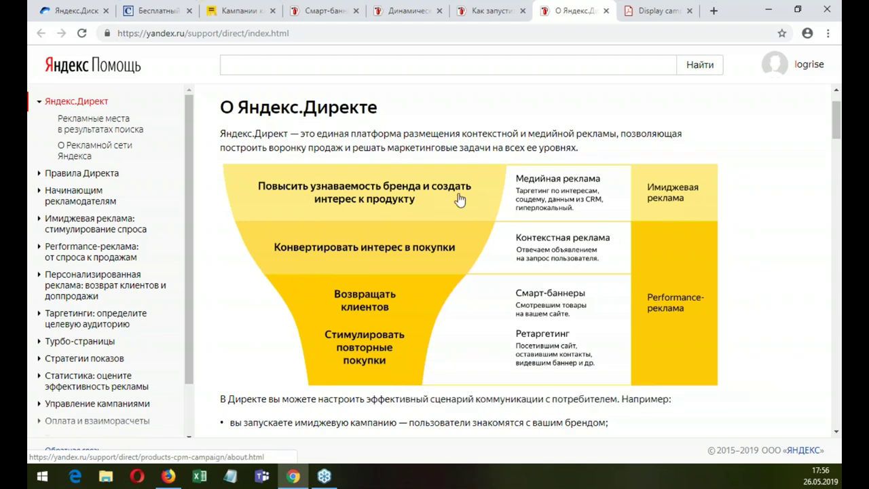
pyautogui.moveTo(464, 363)
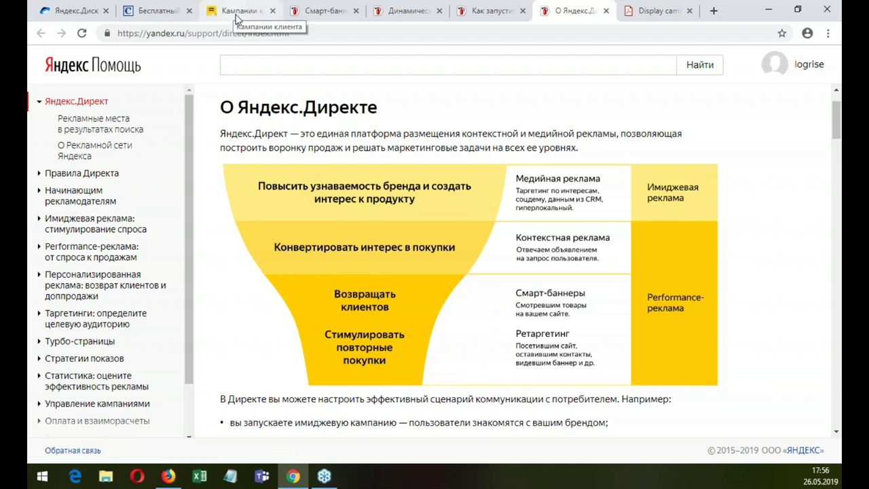
# Step: Open Yandex Metrica at metrika.yandex.ru in a new browser tab
pyautogui.hotkey('ctrl', 't')
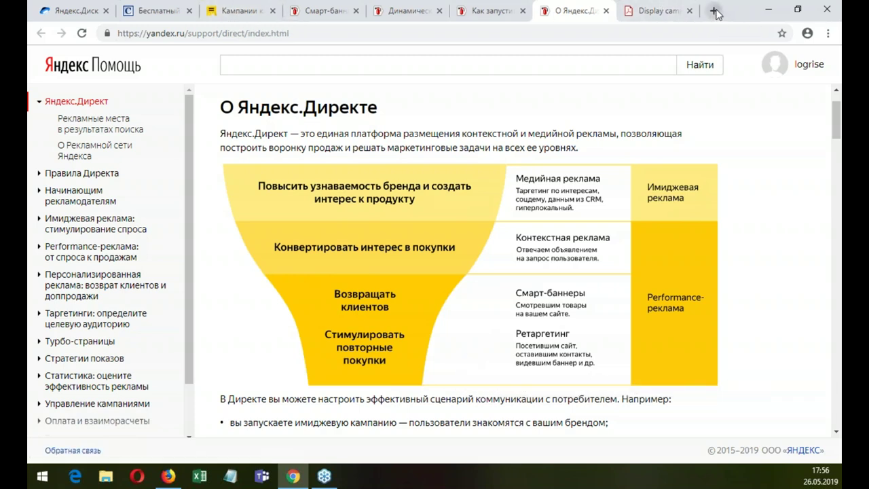
pyautogui.write('m')
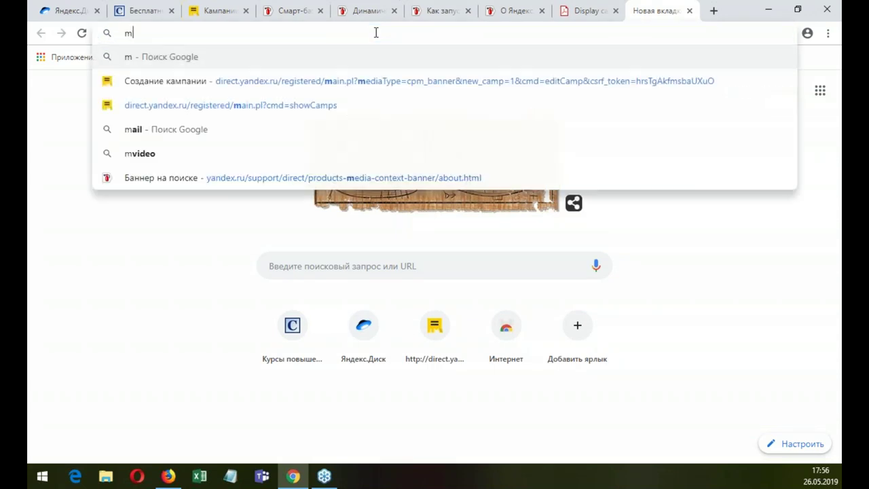
pyautogui.write('etrika.yua')
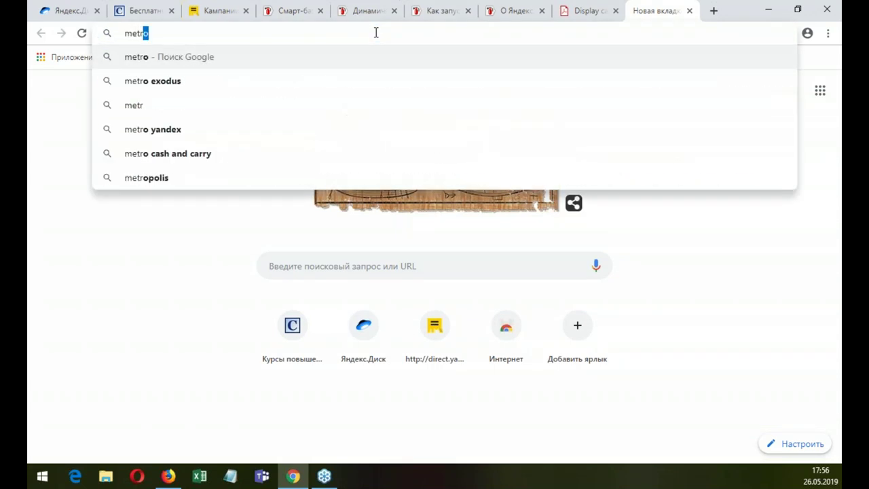
pyautogui.press('BackSpace')
pyautogui.press('BackSpace')
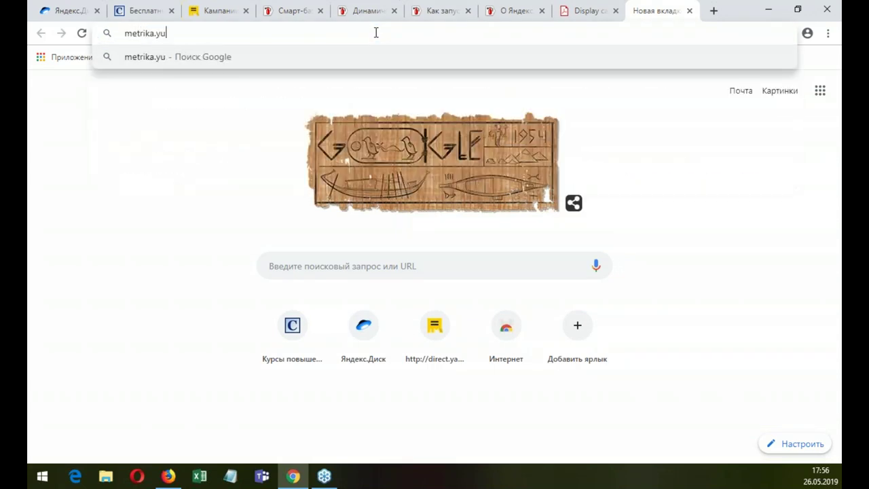
pyautogui.write('y')
pyautogui.press('BackSpace')
pyautogui.write('andex.ru')
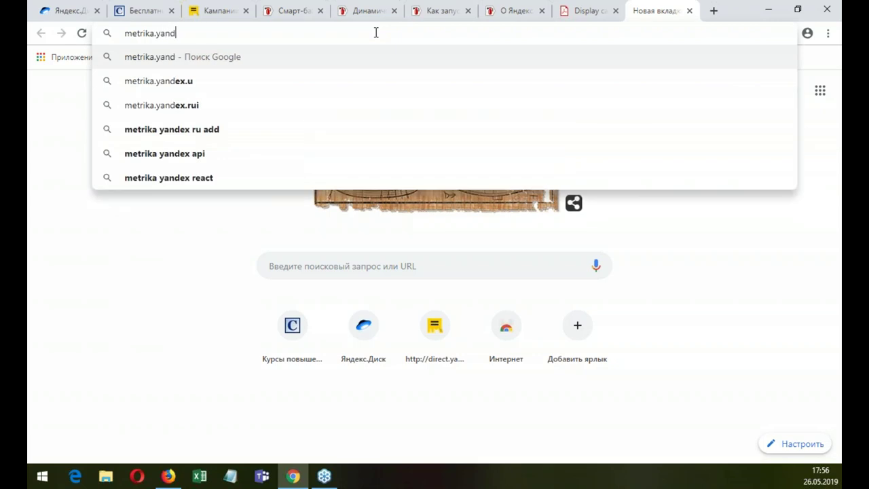
pyautogui.press('Return')
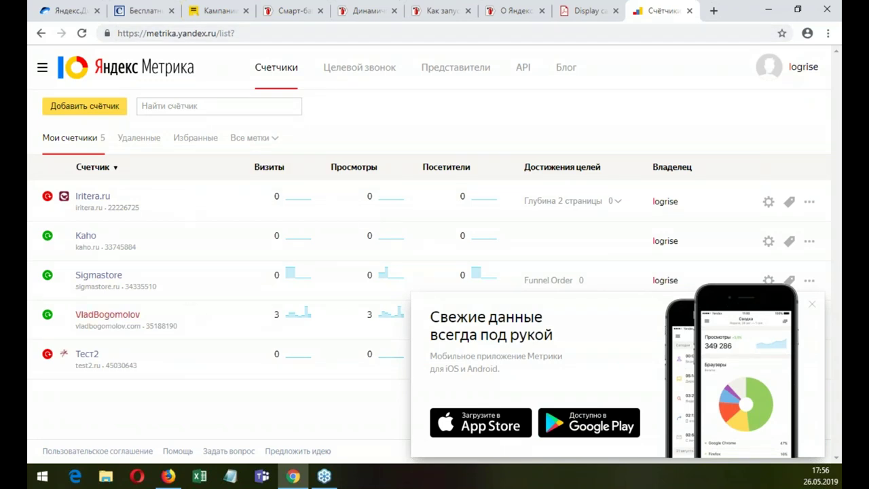
# Step: Open the Источники, сводка standard report for the counter listed between Sigmastore and Тест2
pyautogui.click(107, 315)
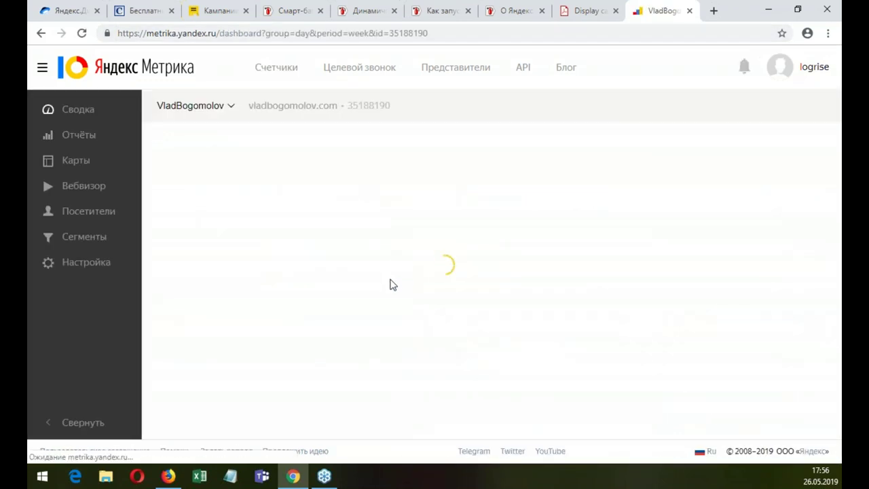
pyautogui.click(81, 138)
pyautogui.moveTo(277, 163)
pyautogui.moveTo(247, 142)
pyautogui.moveTo(382, 186)
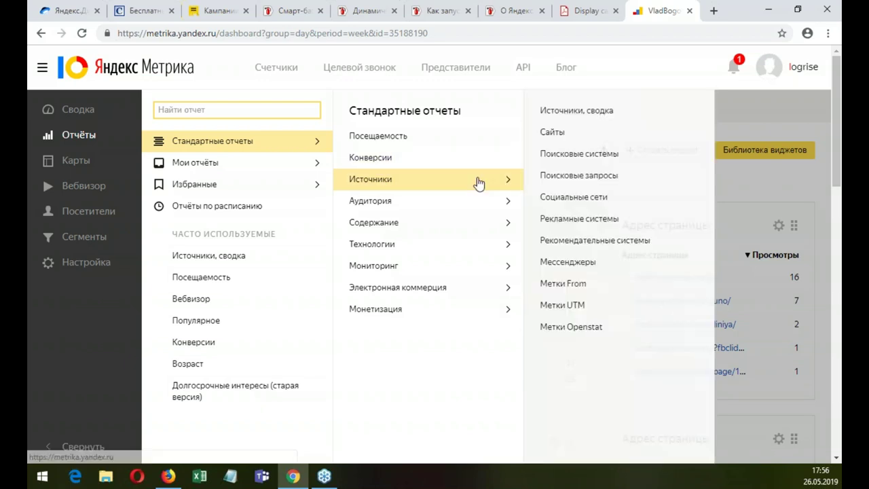
pyautogui.click(572, 116)
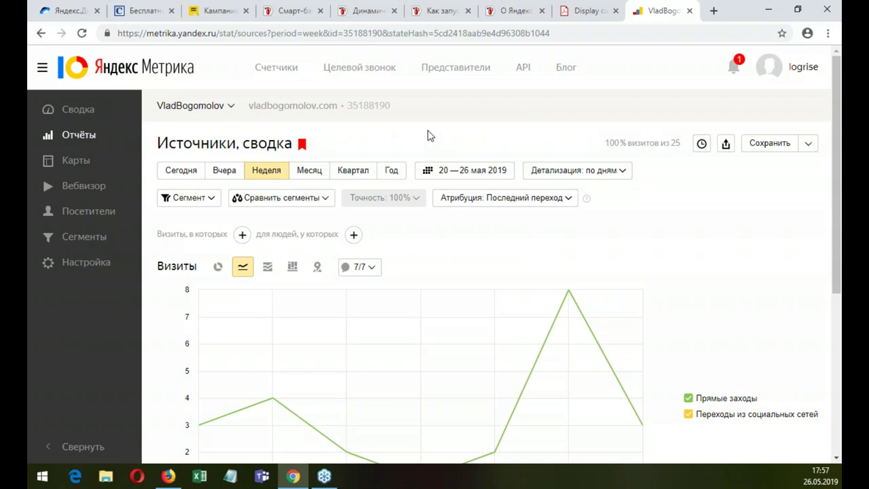
# Step: Glance at the Direct campaign types, and in the Metrica report examine the visit condition Рекламная система under Последний источник
pyautogui.click(226, 11)
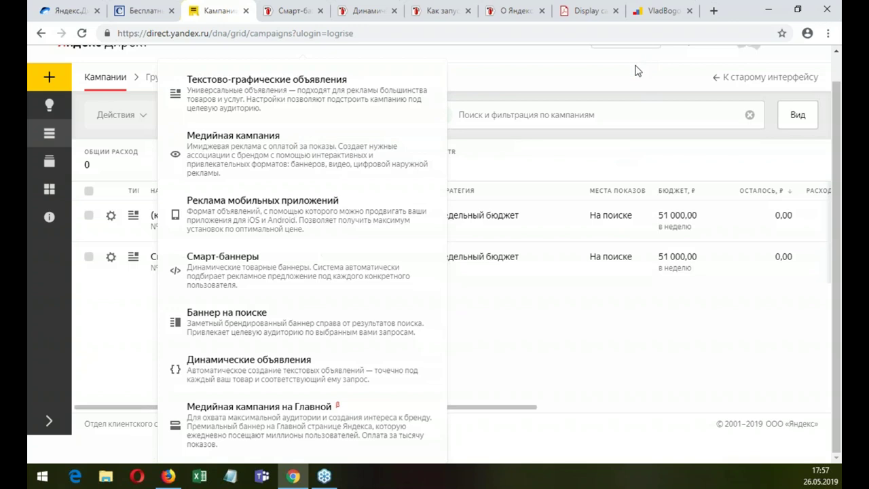
pyautogui.click(663, 11)
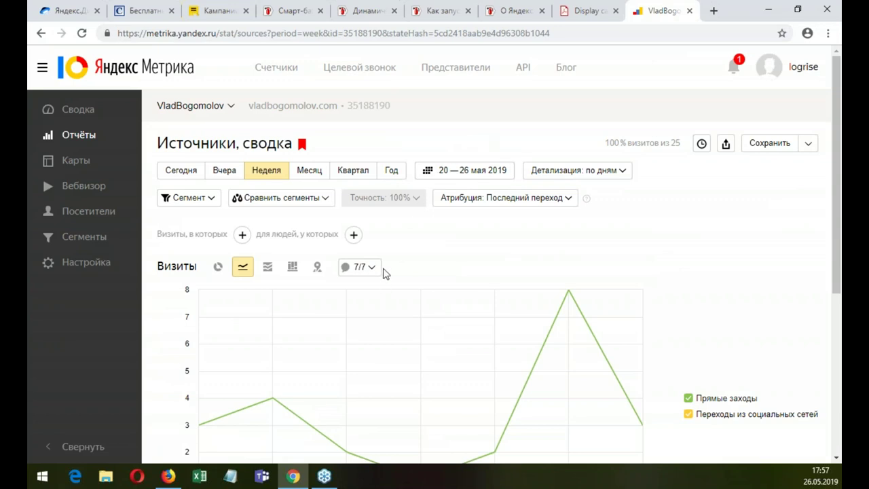
pyautogui.click(242, 234)
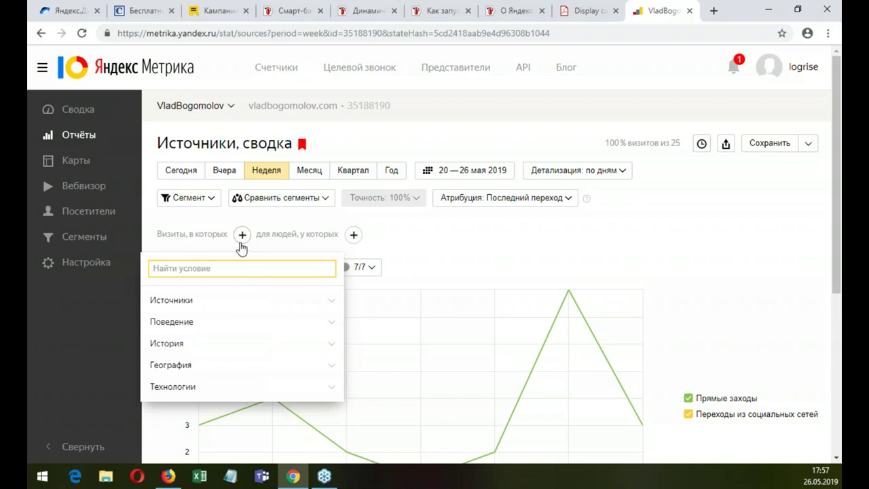
pyautogui.click(187, 303)
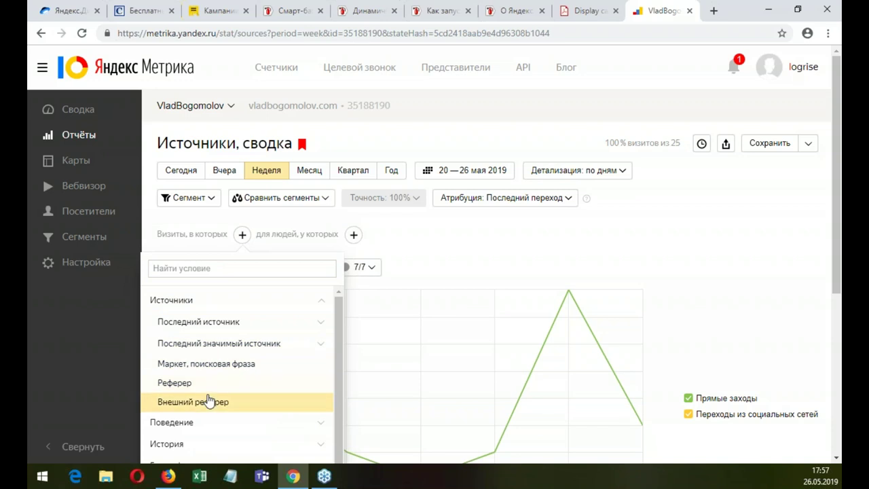
pyautogui.click(201, 325)
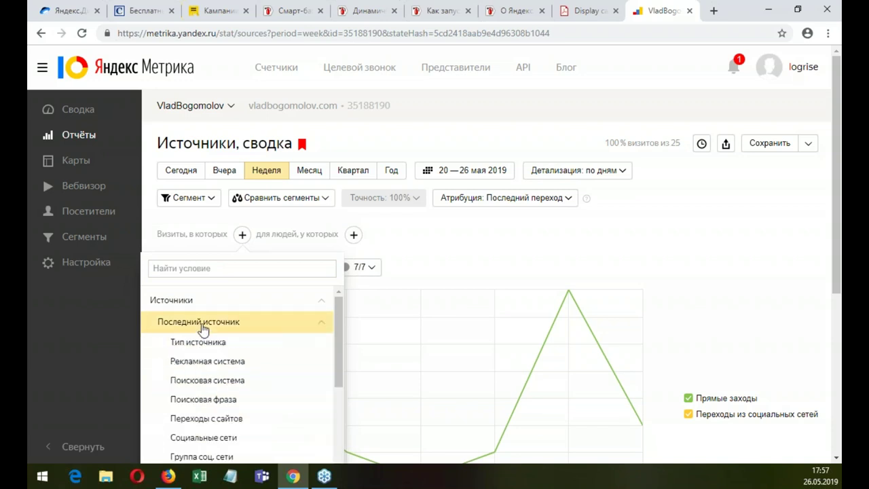
pyautogui.click(214, 360)
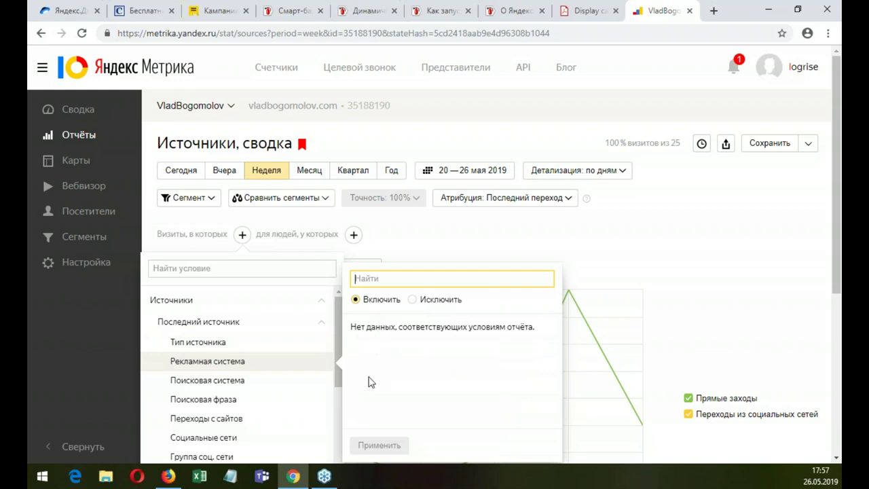
pyautogui.click(439, 237)
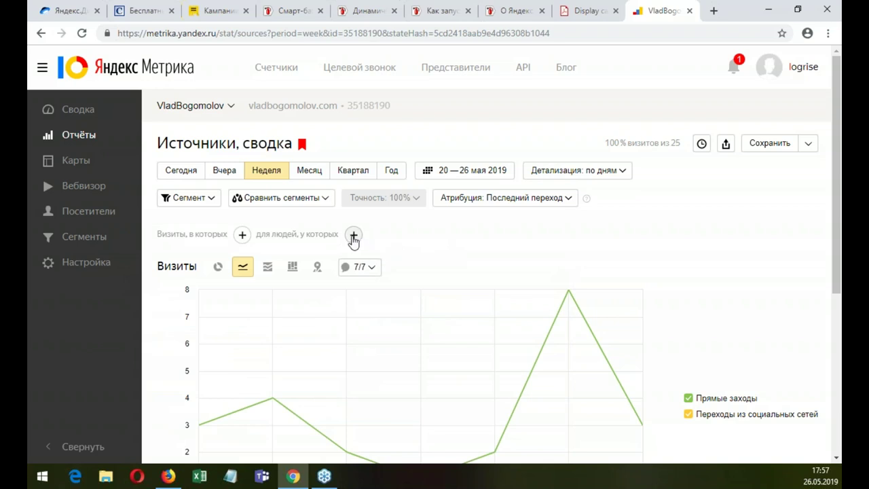
# Step: Examine the people conditions under Источники, including the Первый источник трафика options and its Дисплей group, without applying any
pyautogui.click(353, 235)
pyautogui.click(346, 346)
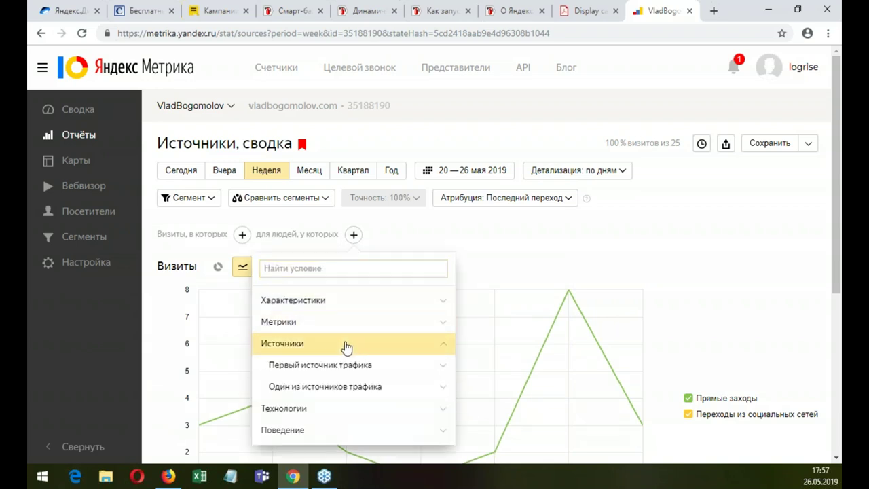
pyautogui.click(346, 346)
pyautogui.click(333, 347)
pyautogui.click(361, 369)
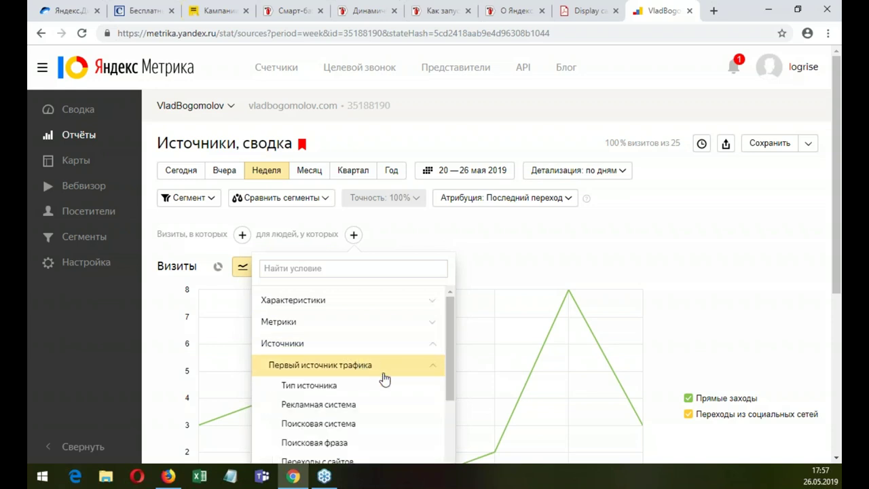
pyautogui.scroll(-1, 356, 421)
pyautogui.scroll(-1, 356, 422)
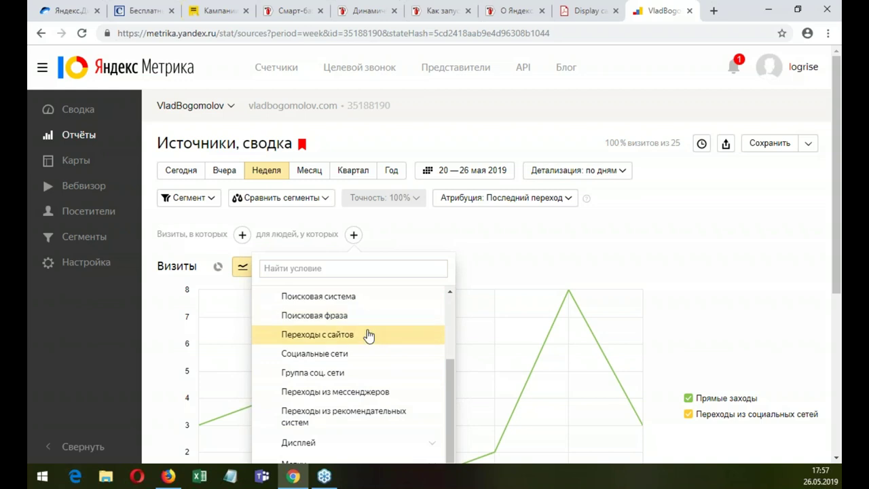
pyautogui.scroll(-1, 395, 360)
pyautogui.scroll(-1, 395, 365)
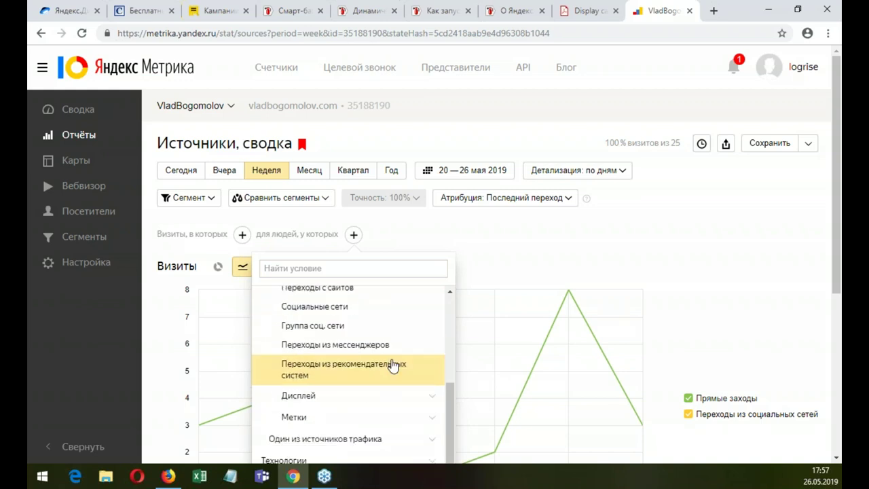
pyautogui.click(339, 397)
pyautogui.scroll(-1, 407, 366)
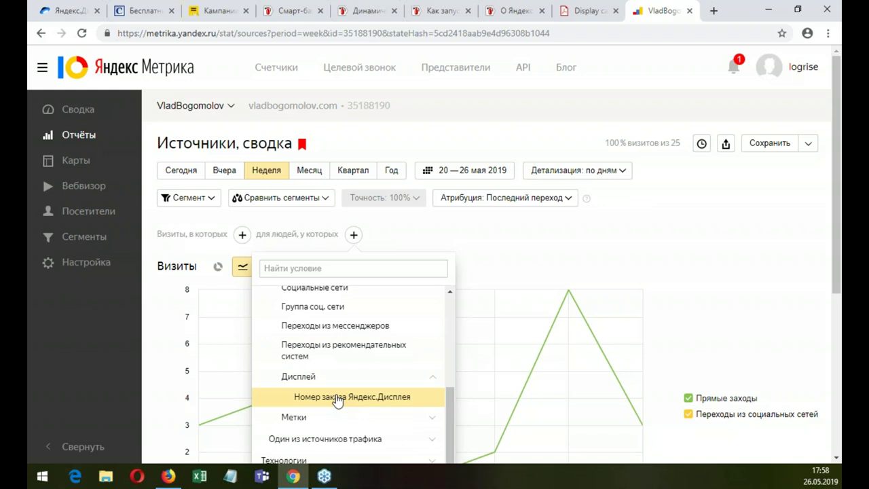
pyautogui.click(499, 235)
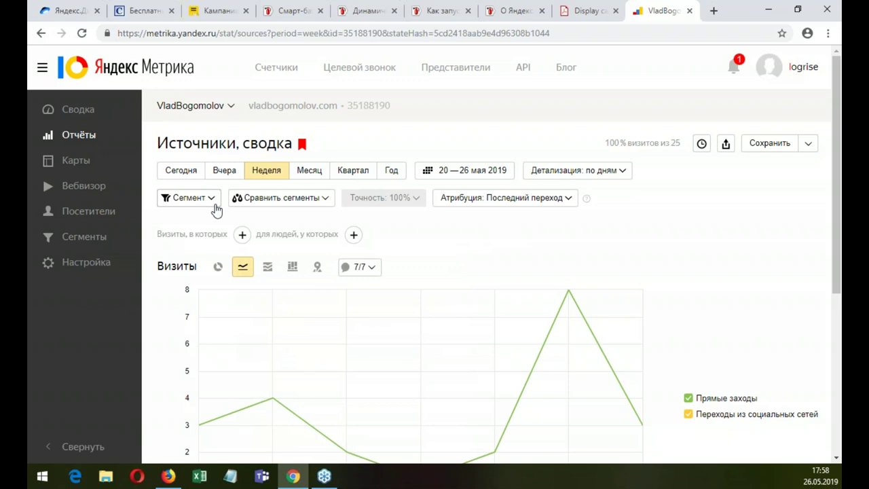
# Step: Compare the О Яндекс.Директе funnel stages with the list of Yandex Direct campaign types once more
pyautogui.click(514, 11)
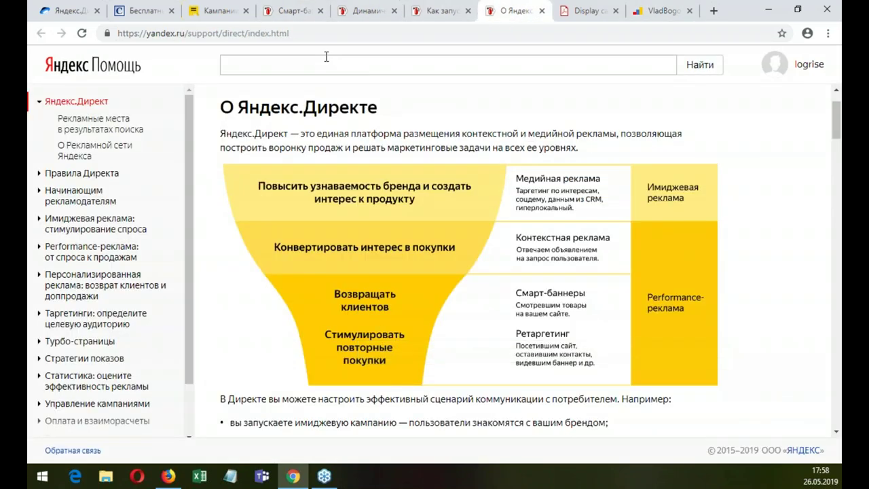
pyautogui.click(217, 12)
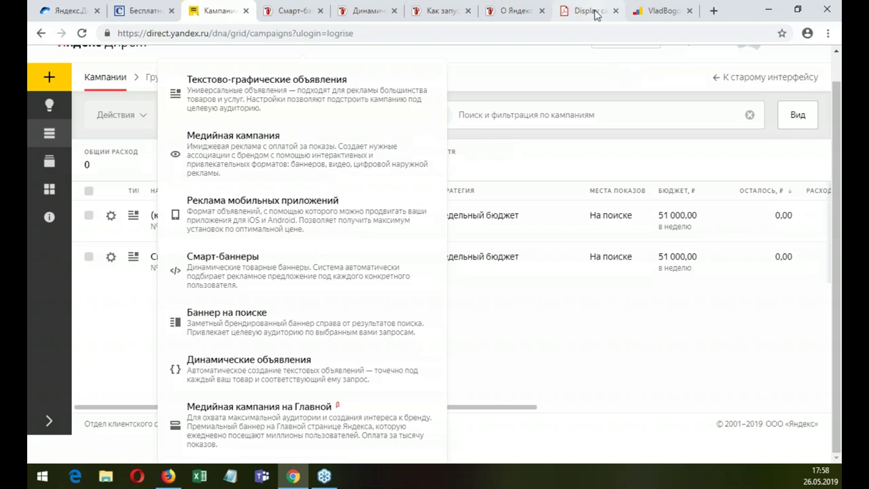
pyautogui.click(522, 12)
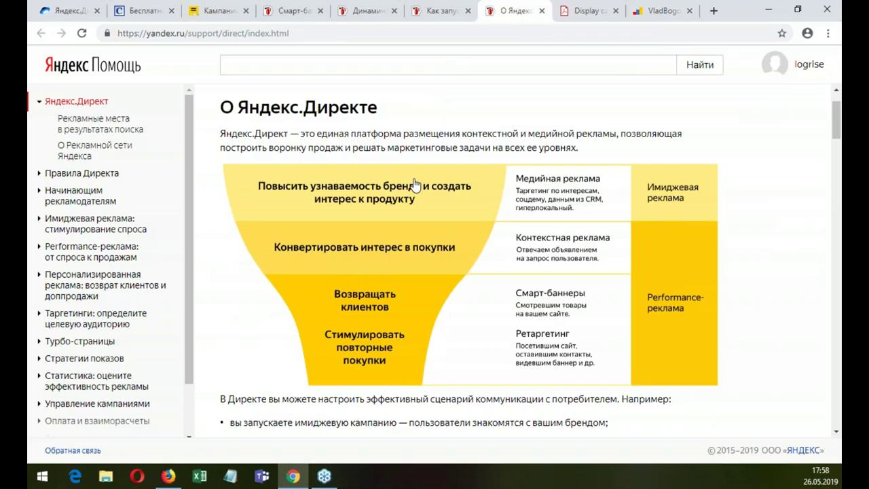
pyautogui.moveTo(370, 258)
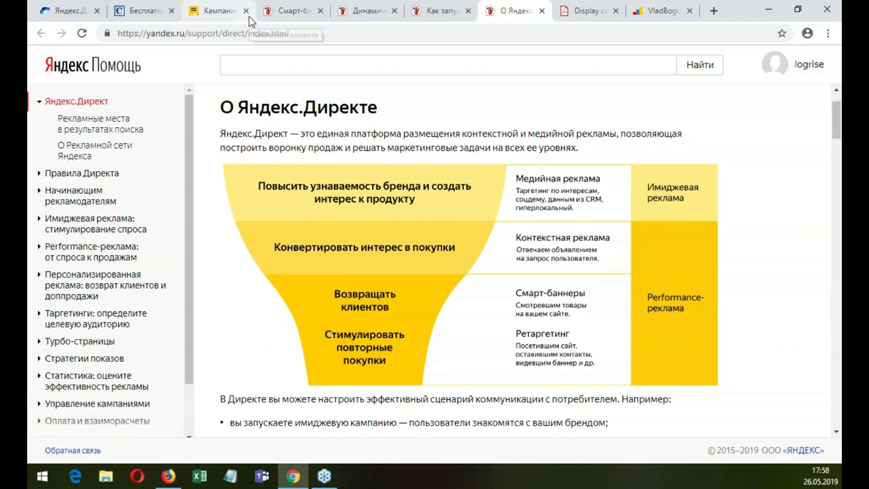
pyautogui.click(226, 11)
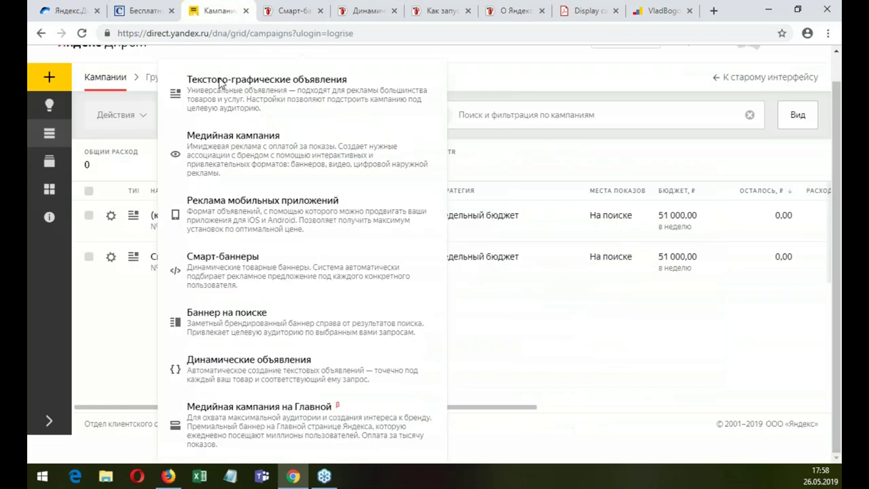
# Step: Start a new Текстово-графические объявления campaign and open its bid adjustments under Управление показами
pyautogui.click(285, 89)
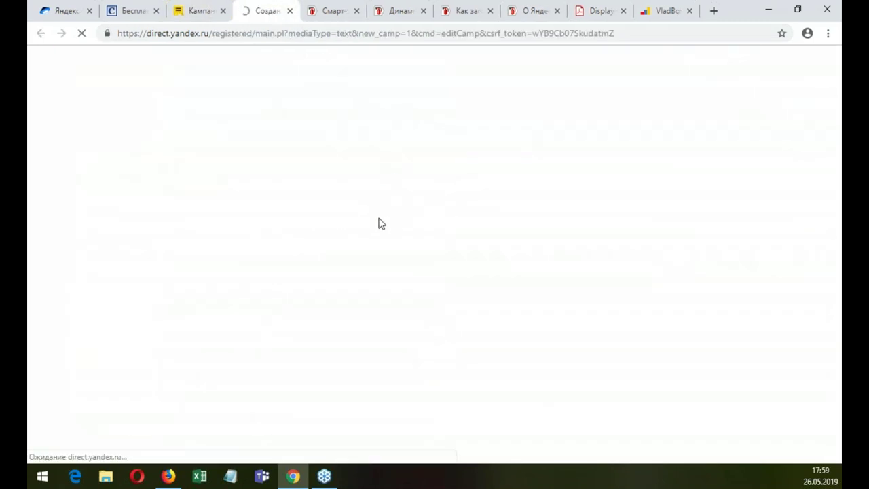
pyautogui.scroll(-3, 207, 299)
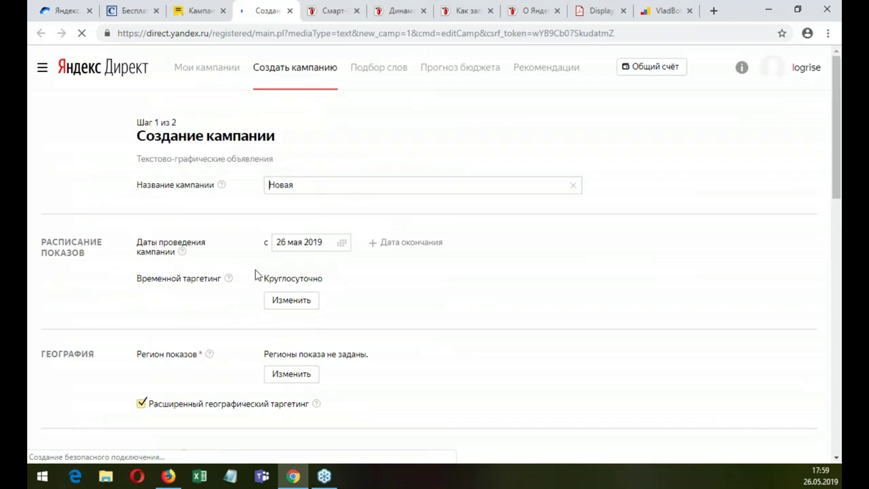
pyautogui.scroll(-4, 247, 265)
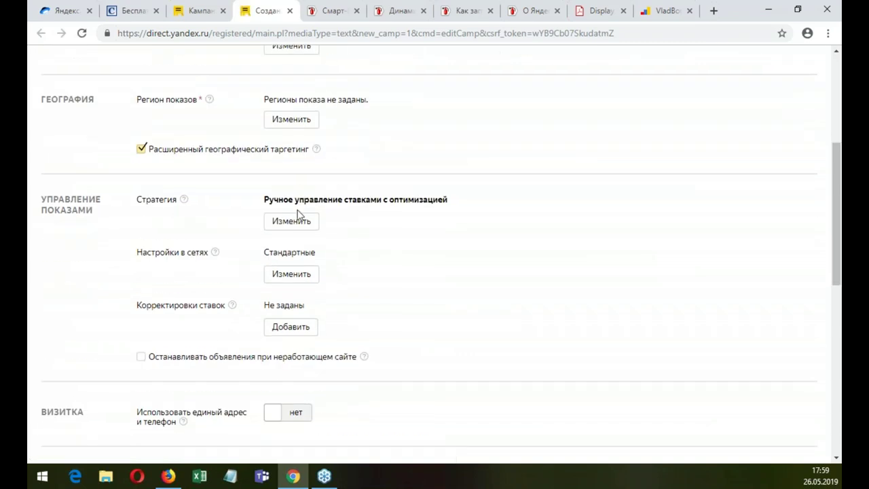
pyautogui.click(303, 326)
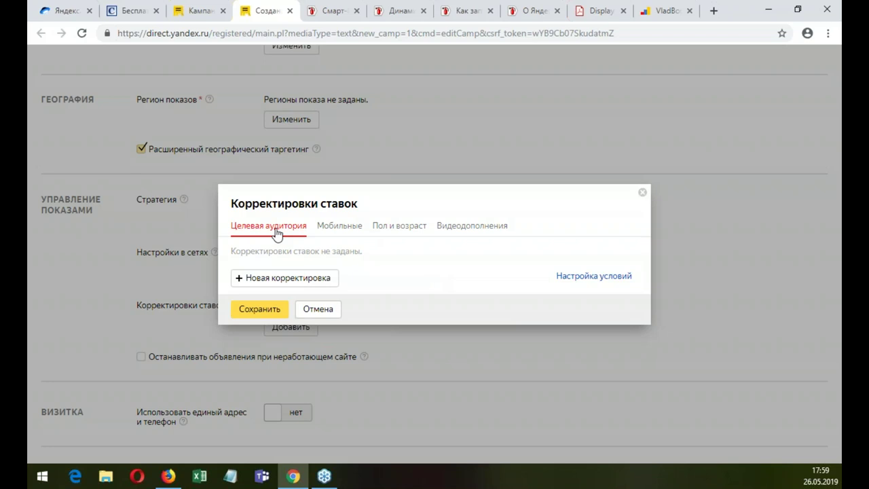
# Step: Create Целевая аудитория bid adjustments for all retargeting and audience conditions, and check the increase and decrease options for Совершили конверсии
pyautogui.click(299, 278)
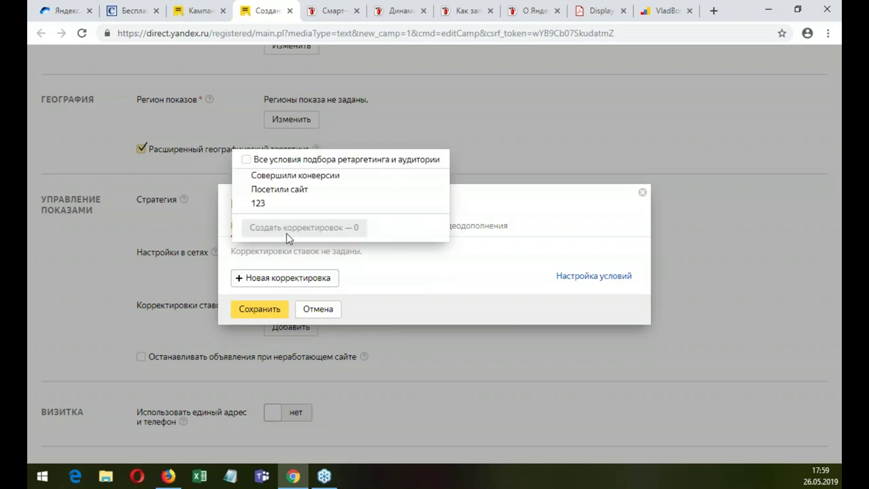
pyautogui.click(248, 161)
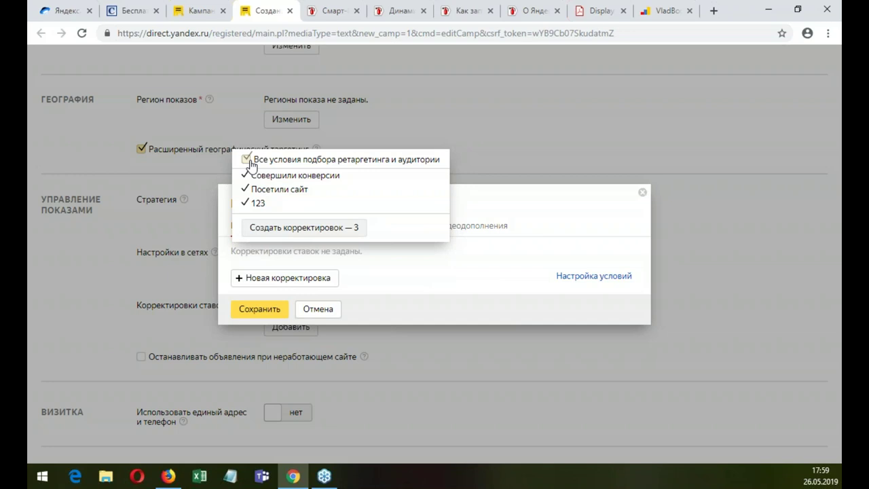
pyautogui.click(314, 228)
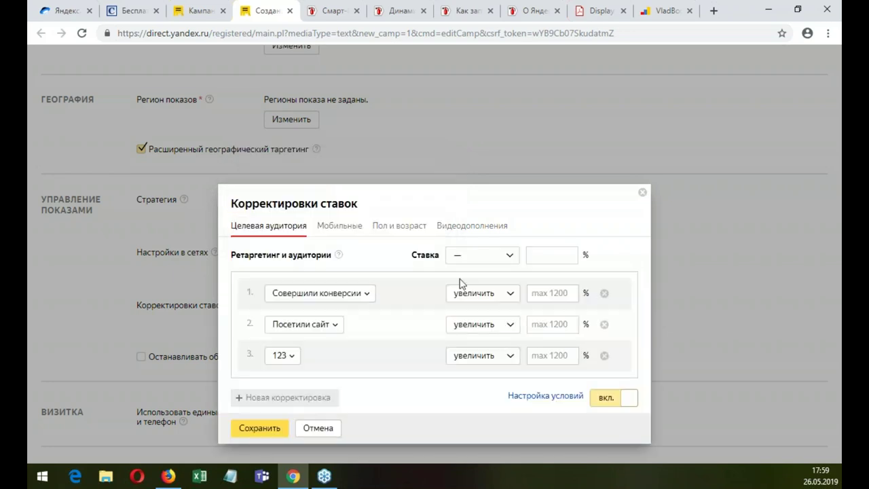
pyautogui.click(500, 294)
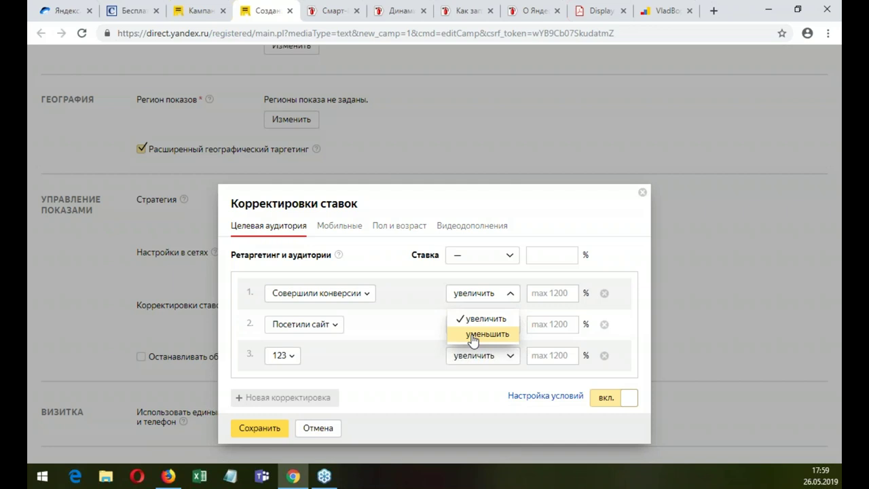
pyautogui.click(426, 320)
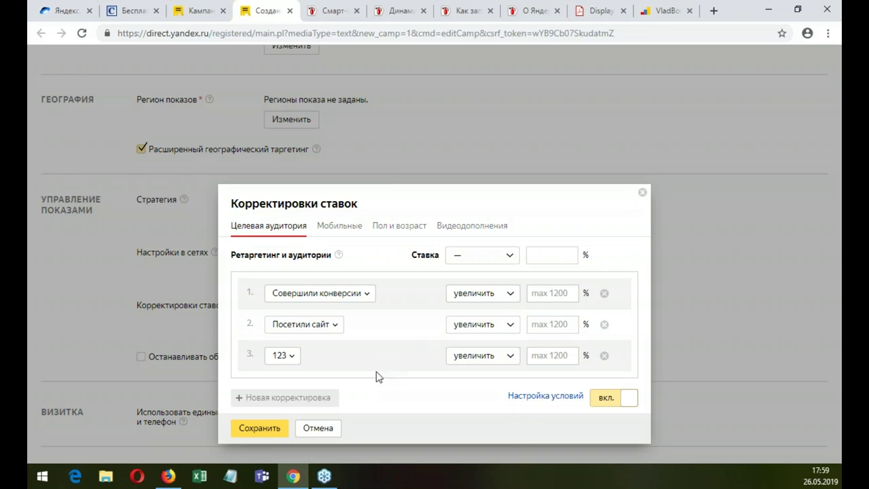
# Step: Open the list of retargeting and audience conditions from the bid adjustments and dismiss the retargeting notification
pyautogui.click(542, 395)
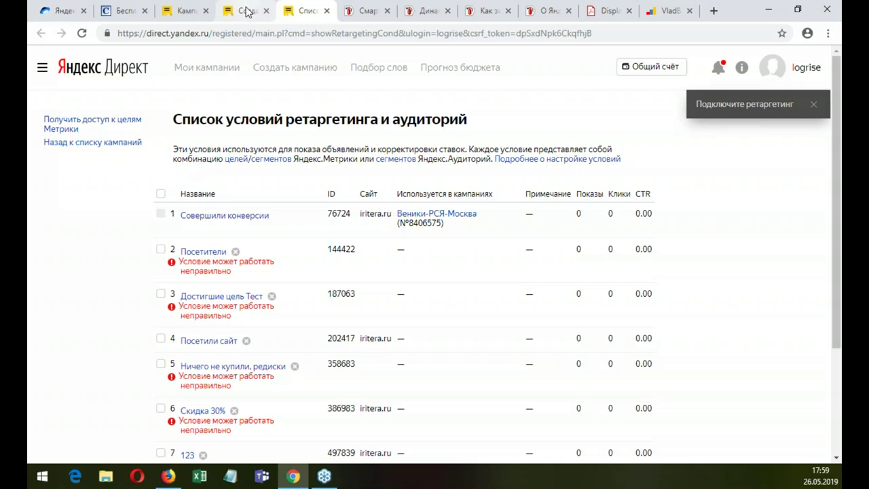
pyautogui.click(247, 10)
pyautogui.click(305, 10)
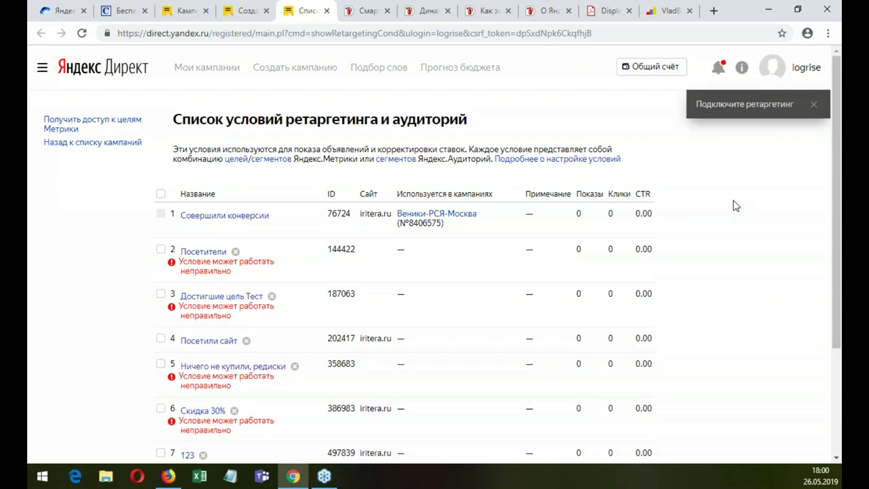
pyautogui.click(813, 104)
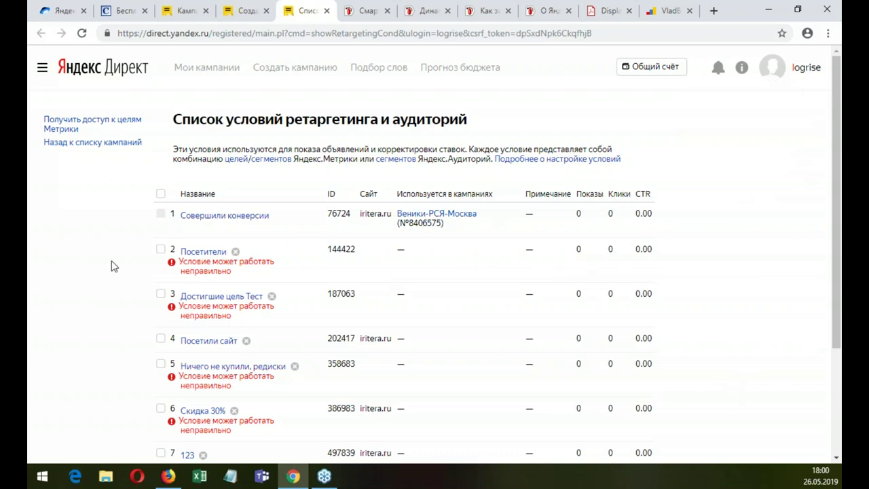
# Step: Start a new retargeting and audience condition and view the source types available for its first rule
pyautogui.scroll(-2, 113, 266)
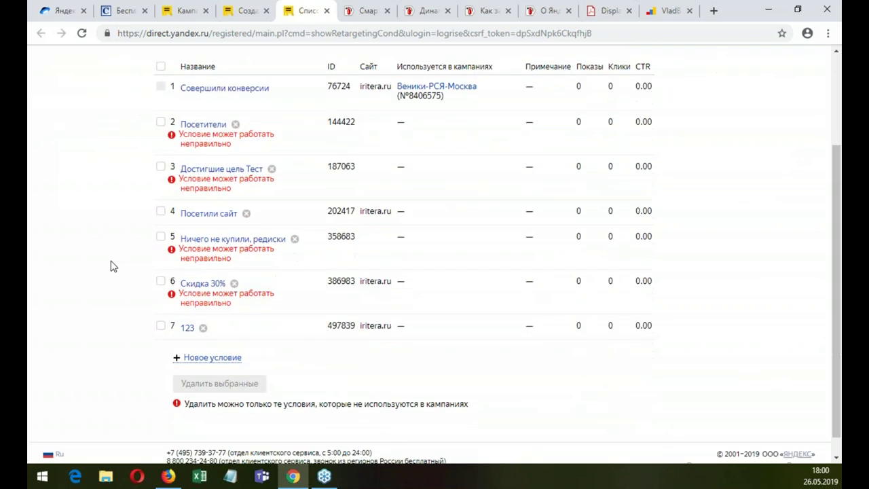
pyautogui.click(212, 357)
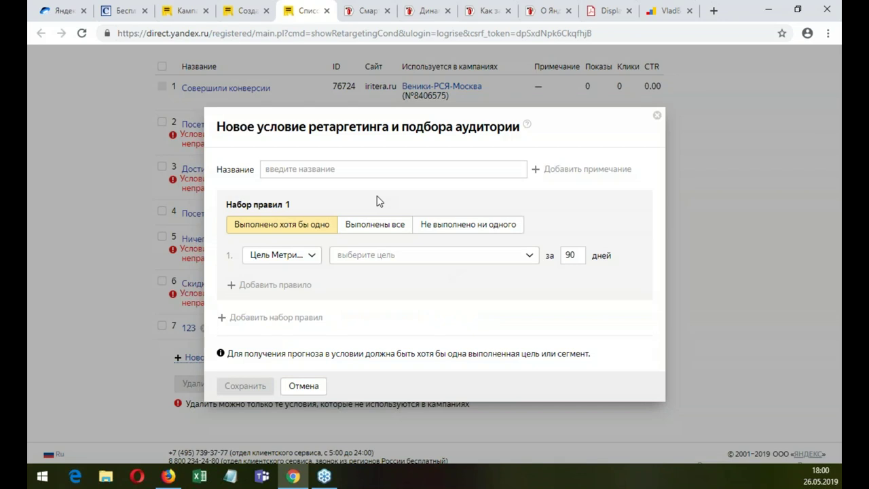
pyautogui.click(276, 261)
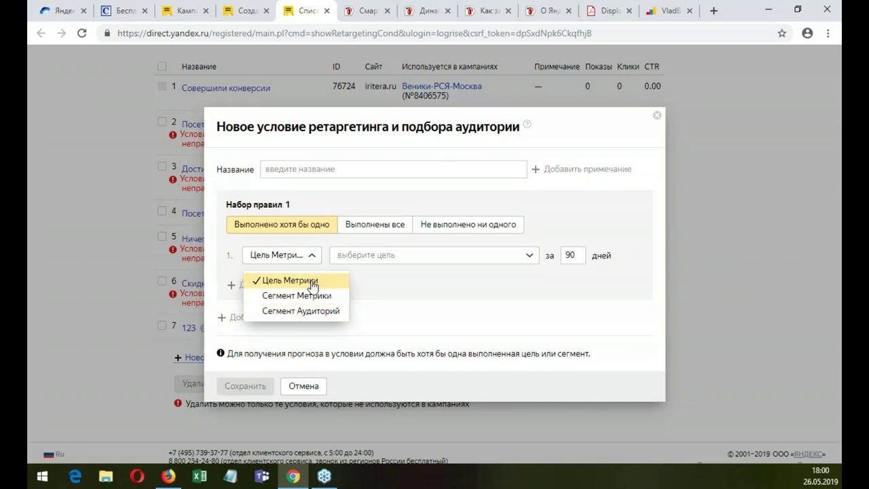
# Step: In Yandex Metrica, view the counter's configured goals (Цели) in its settings
pyautogui.click(669, 11)
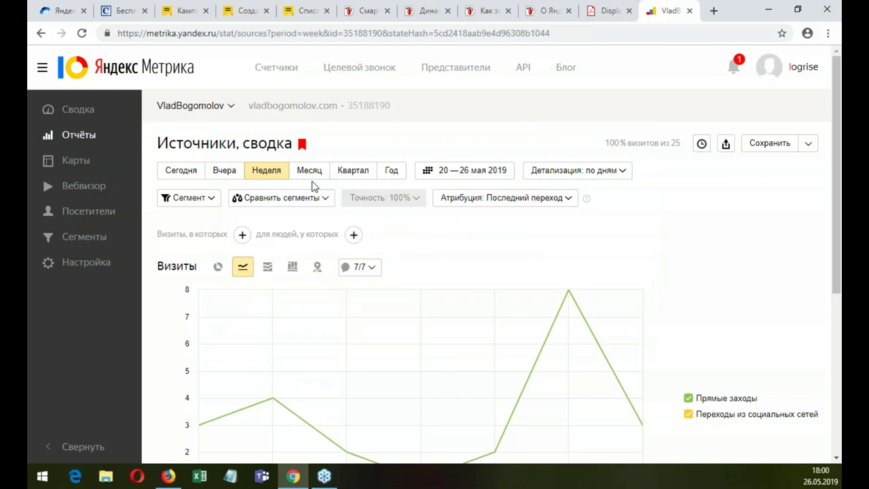
pyautogui.click(108, 267)
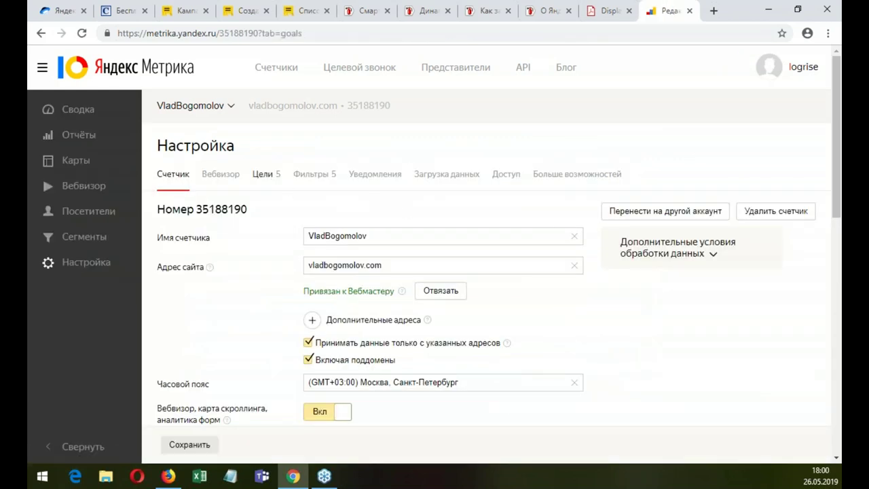
pyautogui.click(275, 179)
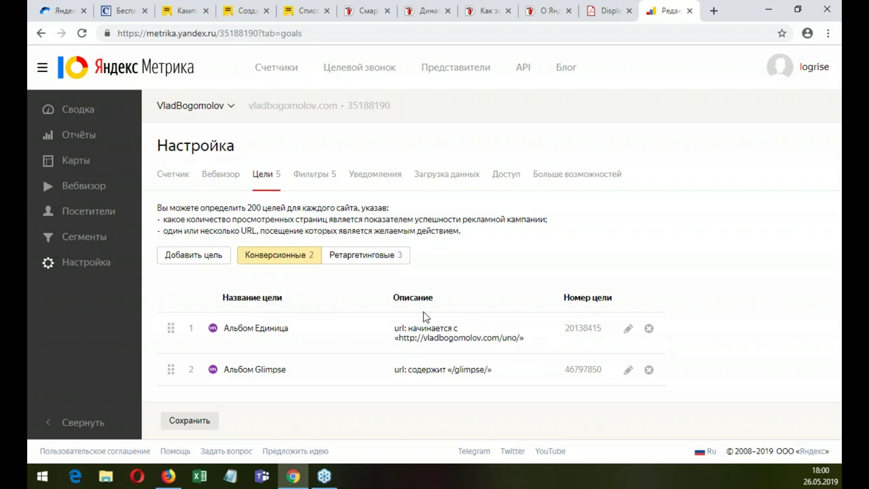
# Step: Back in the new retargeting condition, set the first rule's source to Сегмент Метрики
pyautogui.click(547, 12)
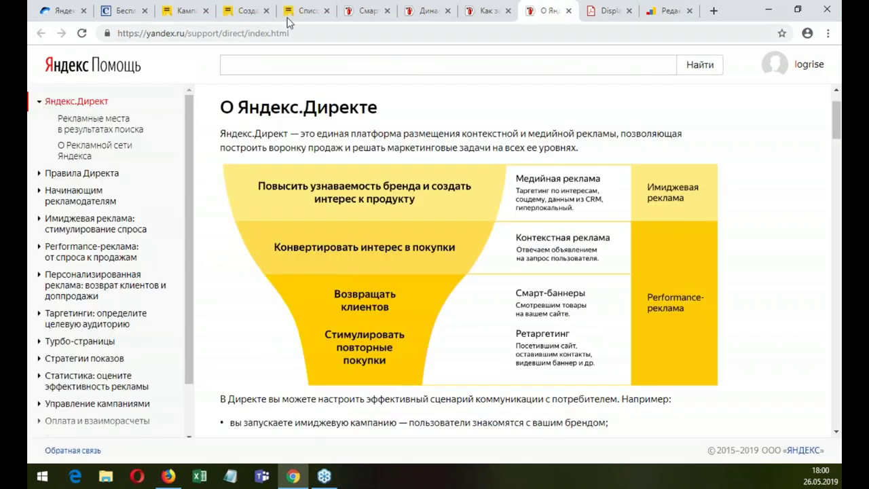
pyautogui.click(288, 8)
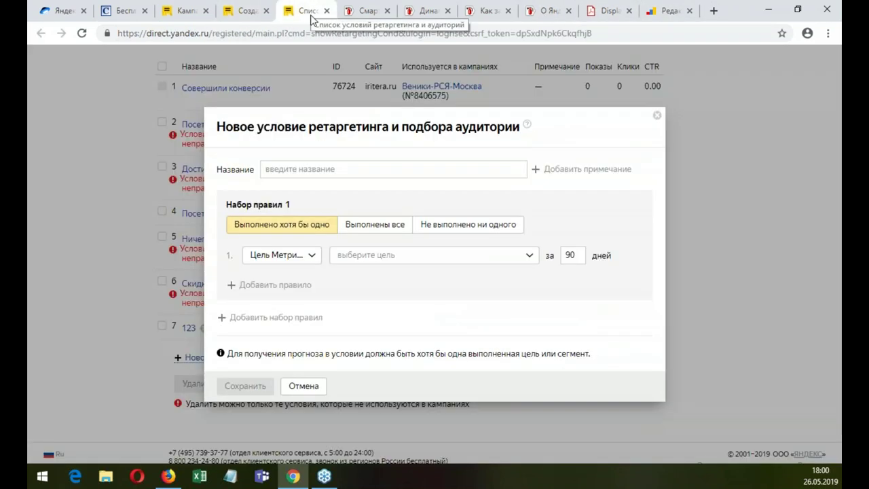
pyautogui.click(293, 262)
pyautogui.click(322, 297)
# Step: In Metrica, open the Источники, сводка report and view the condition groups available for segmenting visits
pyautogui.click(669, 10)
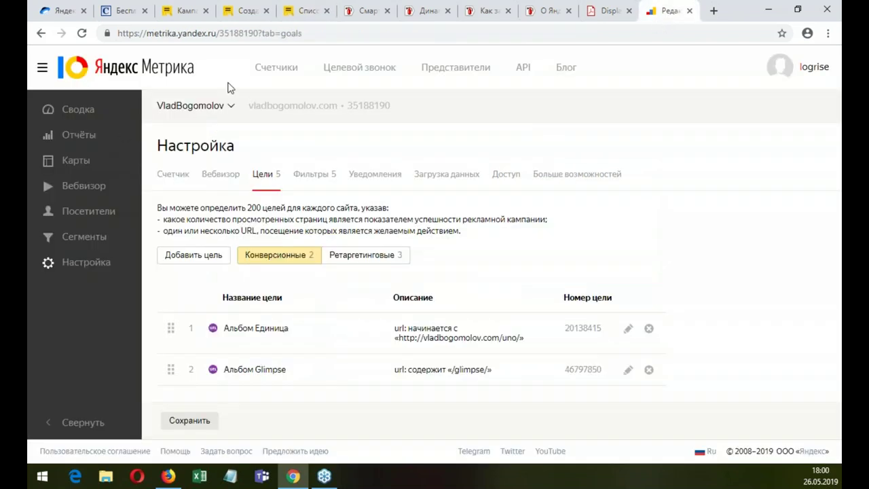
pyautogui.click(95, 136)
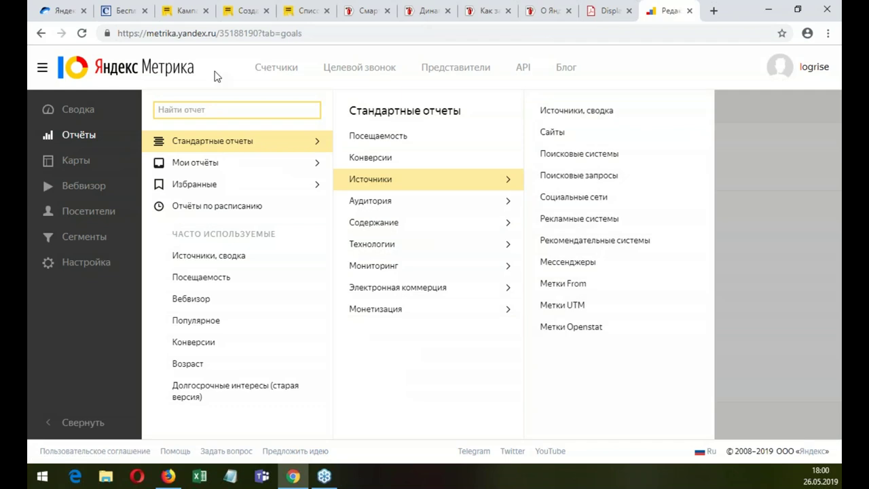
pyautogui.click(572, 112)
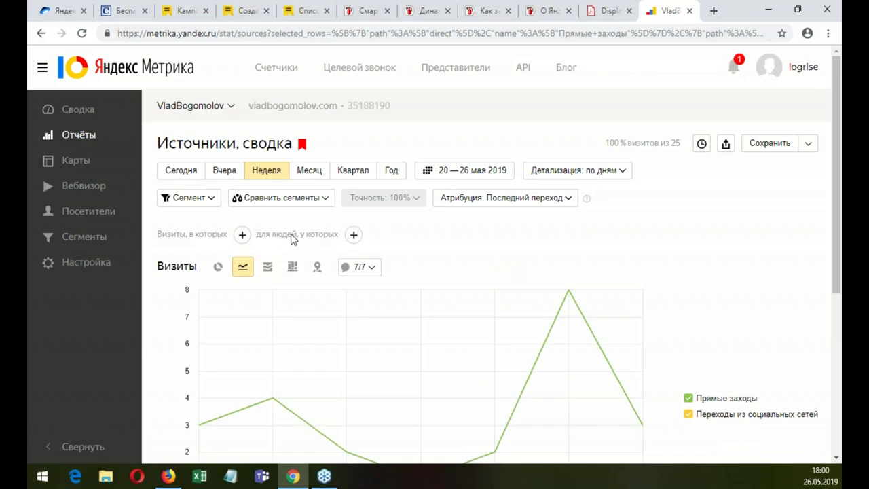
pyautogui.click(242, 237)
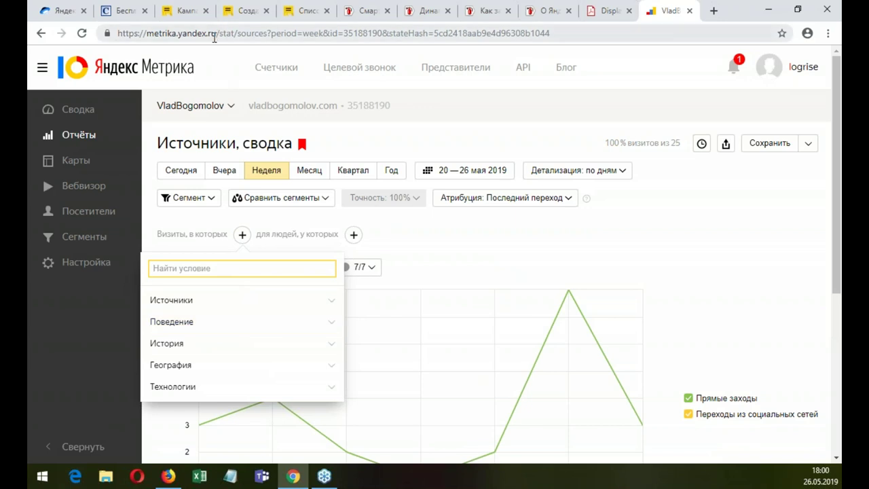
# Step: Return to the new retargeting condition in Direct and set the first rule's source to Сегмент Аудиторий
pyautogui.click(185, 10)
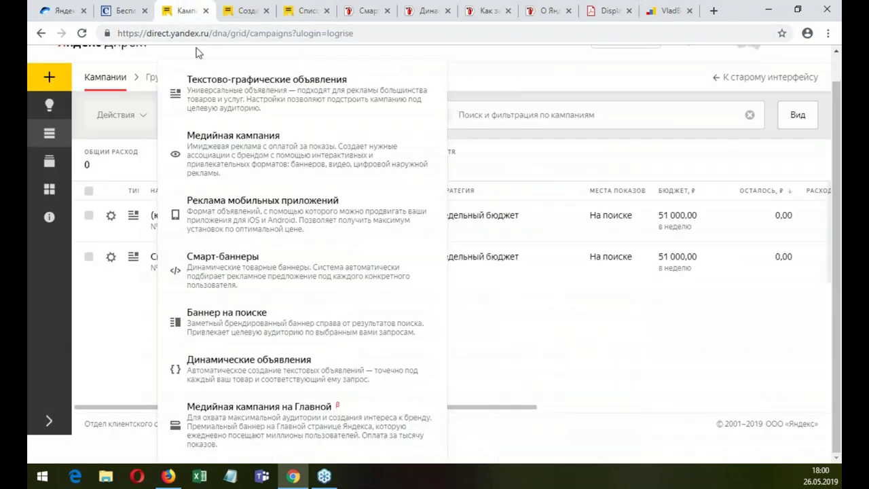
pyautogui.click(302, 10)
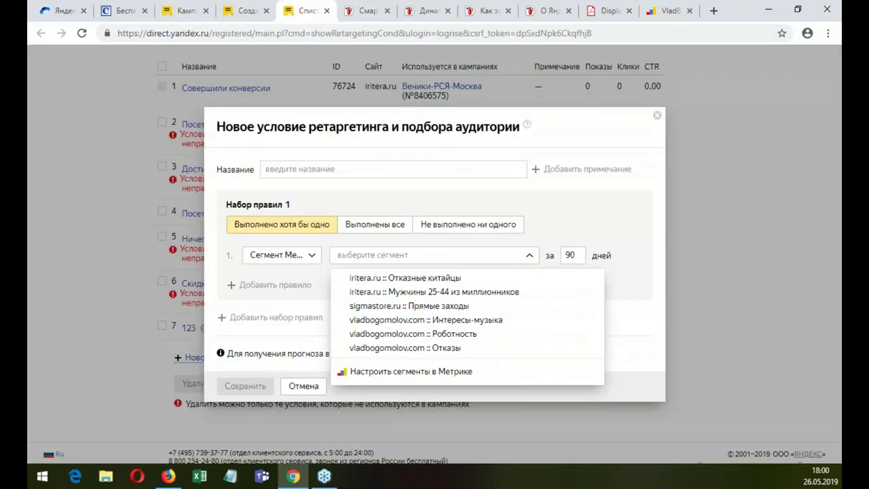
pyautogui.click(302, 261)
pyautogui.click(301, 310)
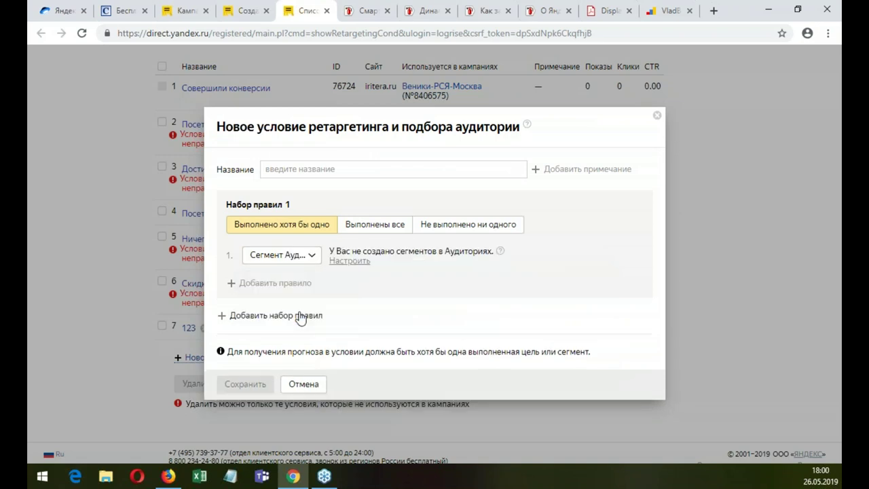
# Step: Follow the rule's setup link to Yandex Audiences and start creating a segment based on Геолокация
pyautogui.click(356, 264)
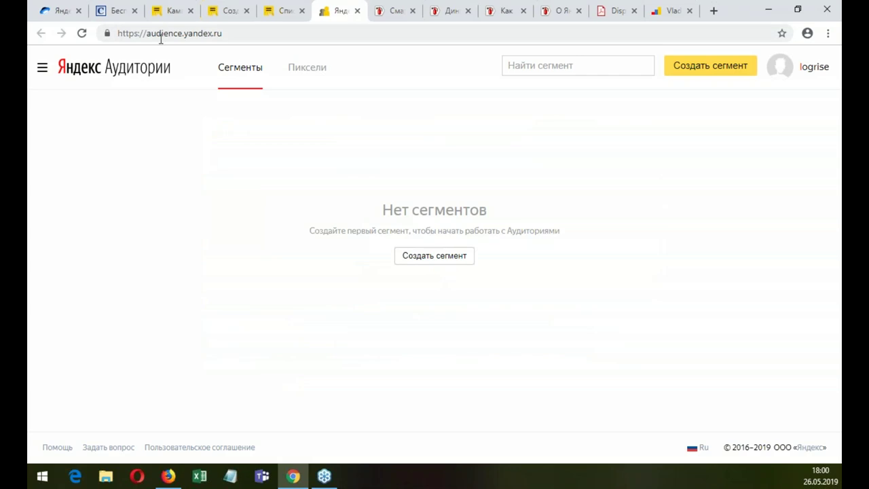
pyautogui.click(161, 37)
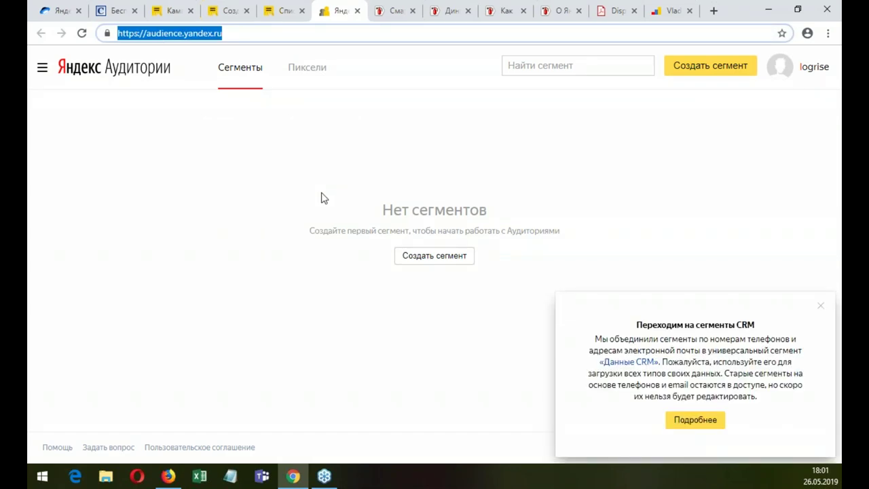
pyautogui.click(448, 263)
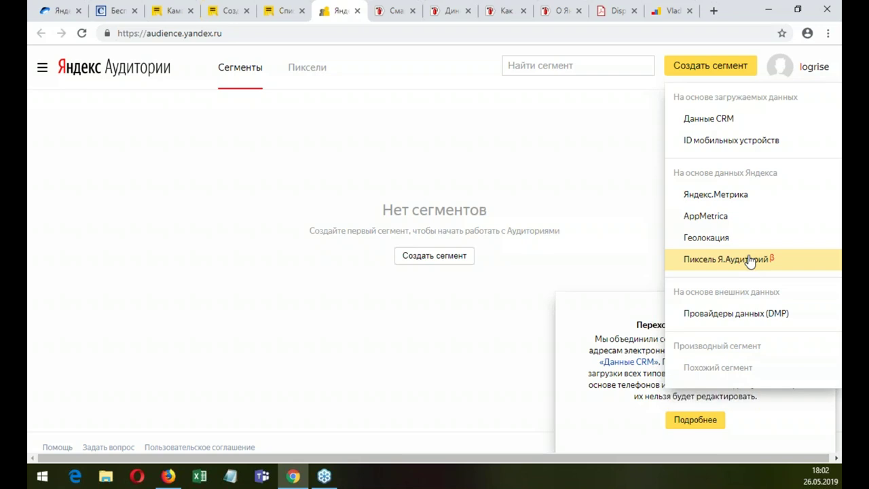
pyautogui.click(718, 238)
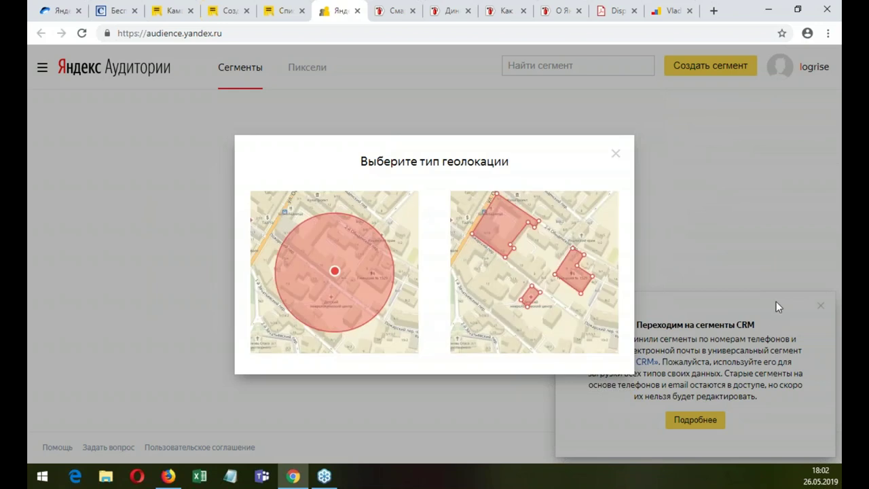
# Step: Review the retargeting condition, the Direct campaign types and the Audiences geolocation choices, ending on the retargeting condition
pyautogui.click(285, 11)
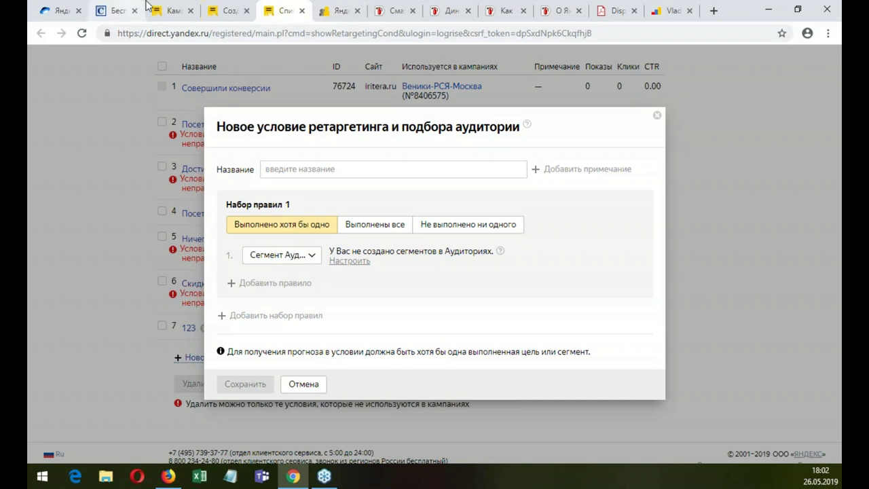
pyautogui.click(169, 10)
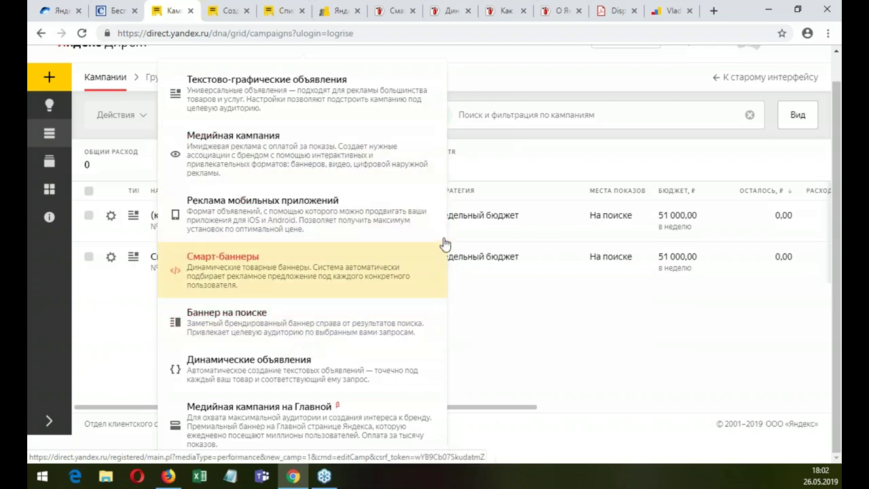
pyautogui.click(337, 11)
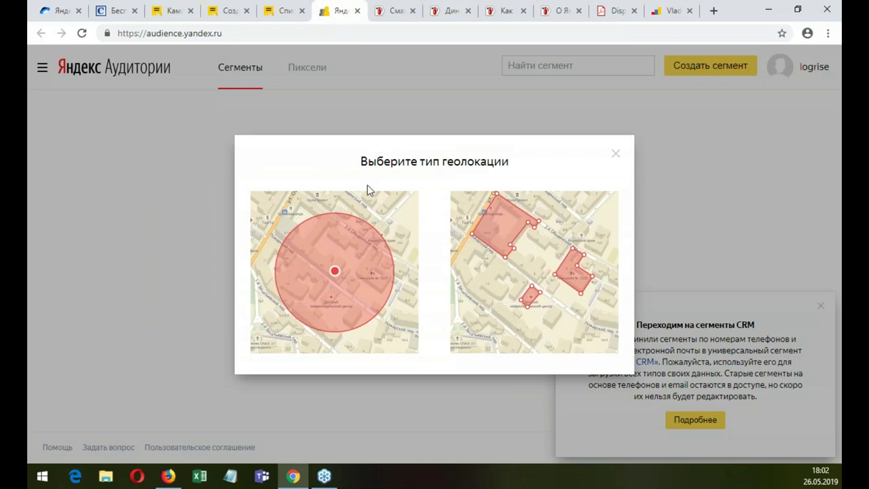
pyautogui.click(289, 12)
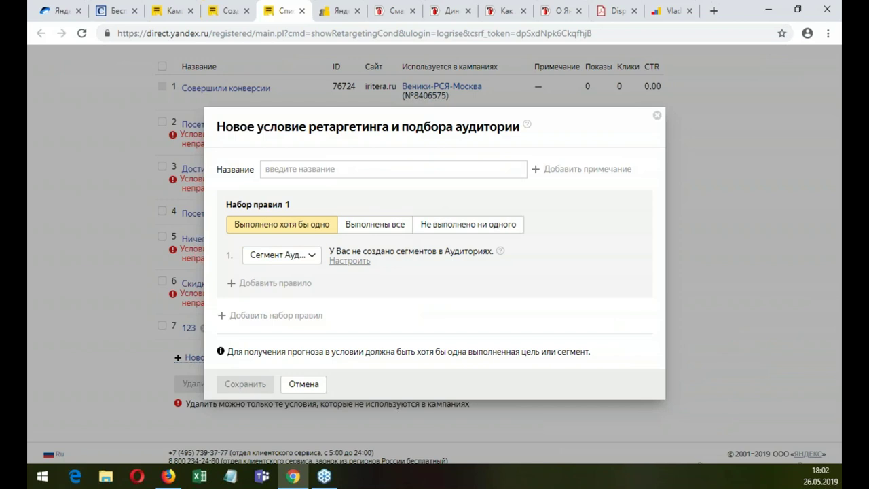
# Step: View the rule's source options in the retargeting condition, the Direct campaign types and the geolocation segment types in Yandex Audiences
pyautogui.click(302, 255)
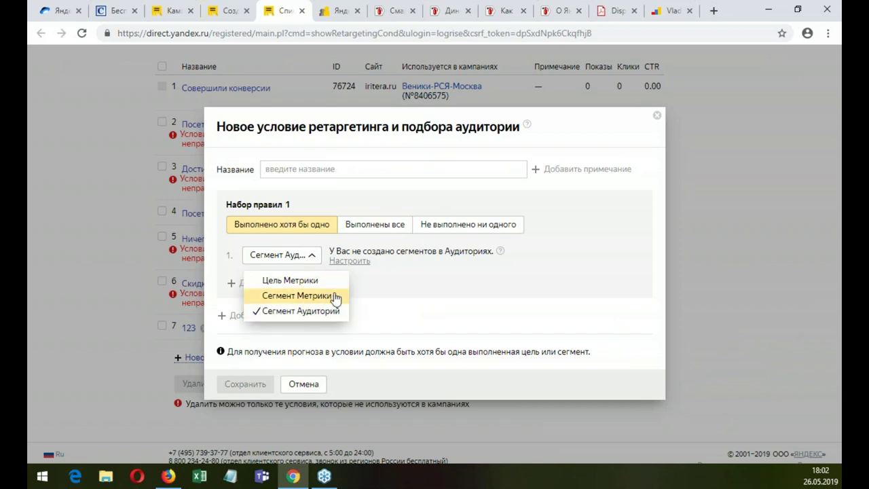
pyautogui.click(417, 205)
pyautogui.click(178, 13)
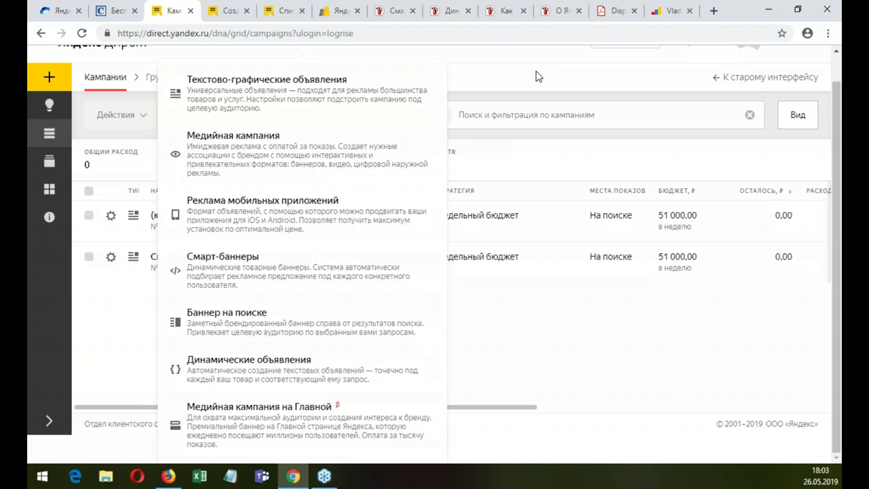
pyautogui.click(281, 12)
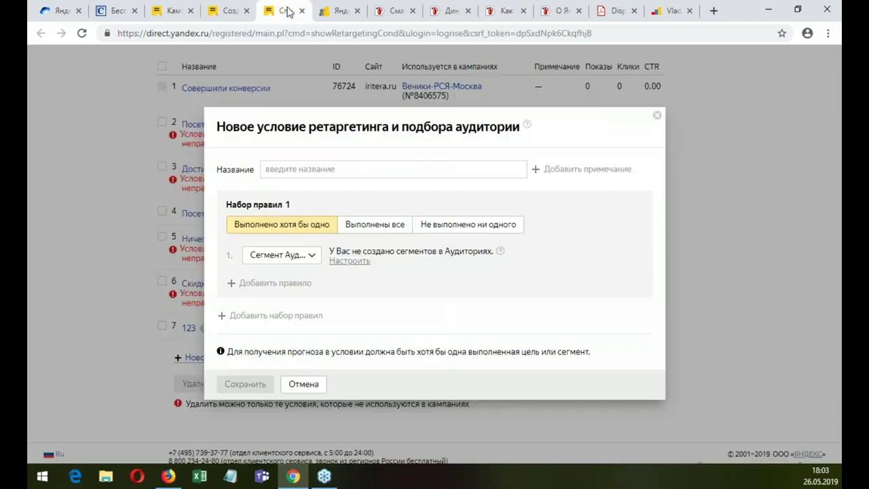
pyautogui.click(336, 11)
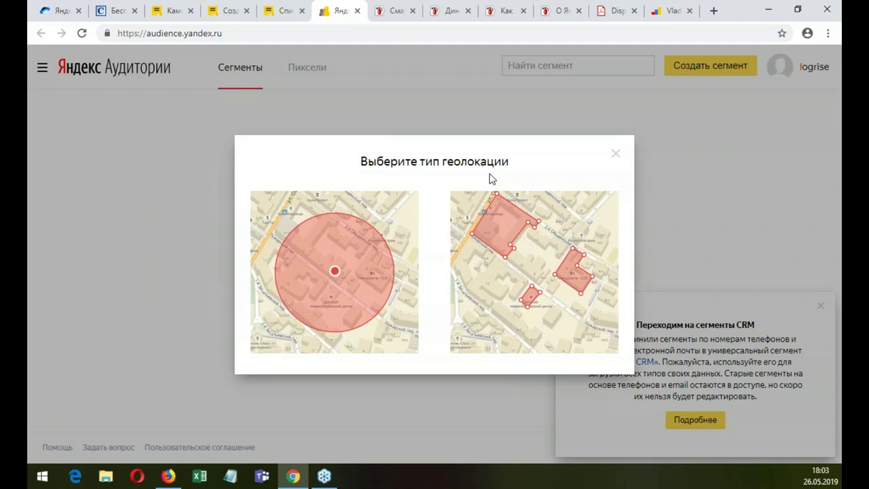
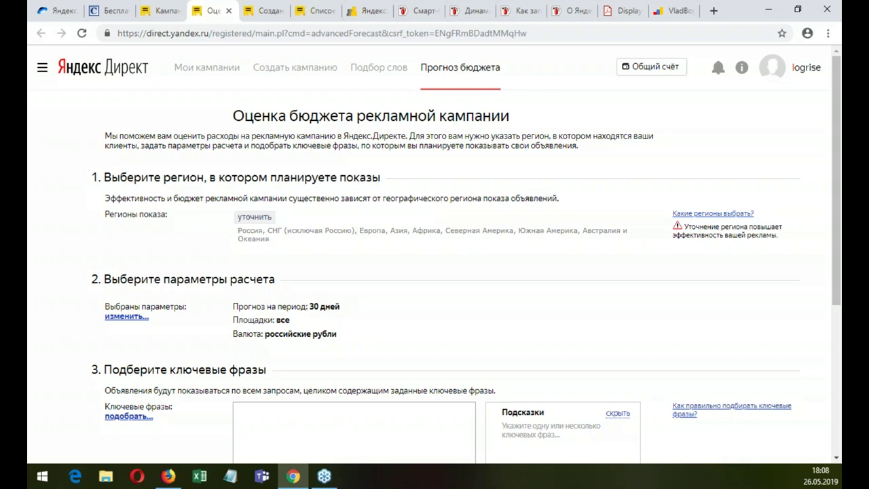
# Step: In the budget forecast's calculation parameters, set the monthly period to июнь
pyautogui.click(139, 316)
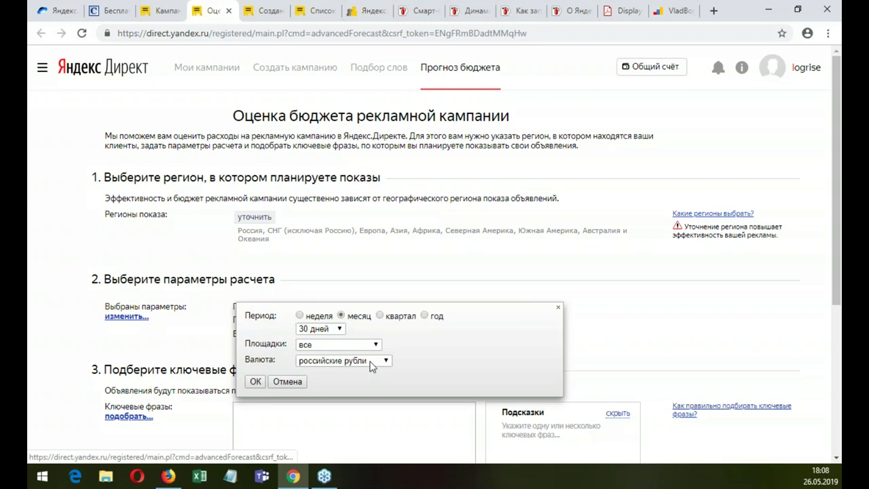
pyautogui.click(392, 319)
pyautogui.click(360, 316)
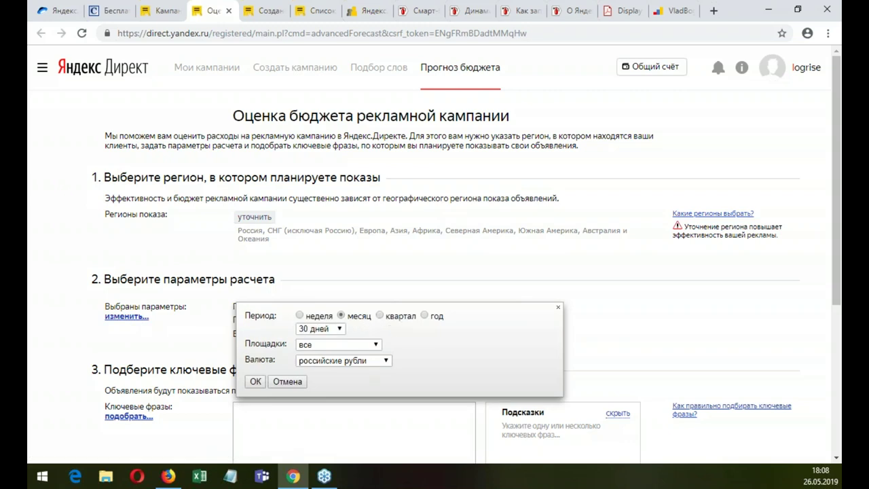
pyautogui.click(337, 329)
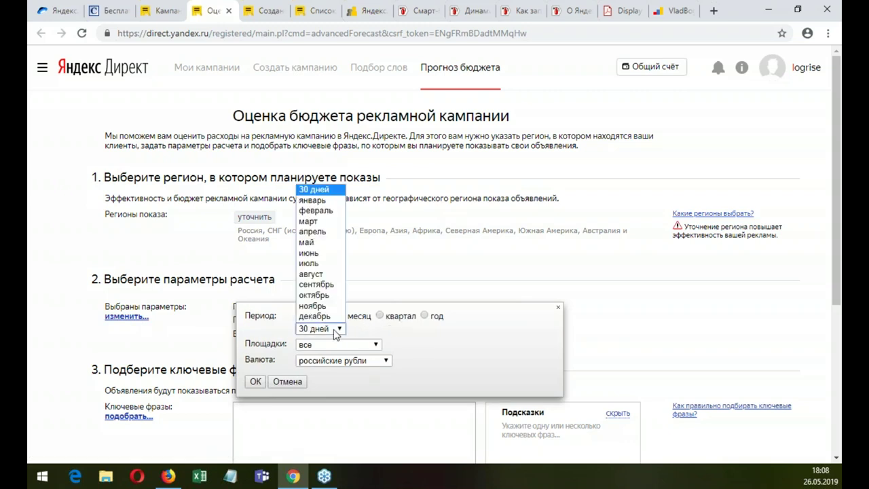
pyautogui.click(319, 253)
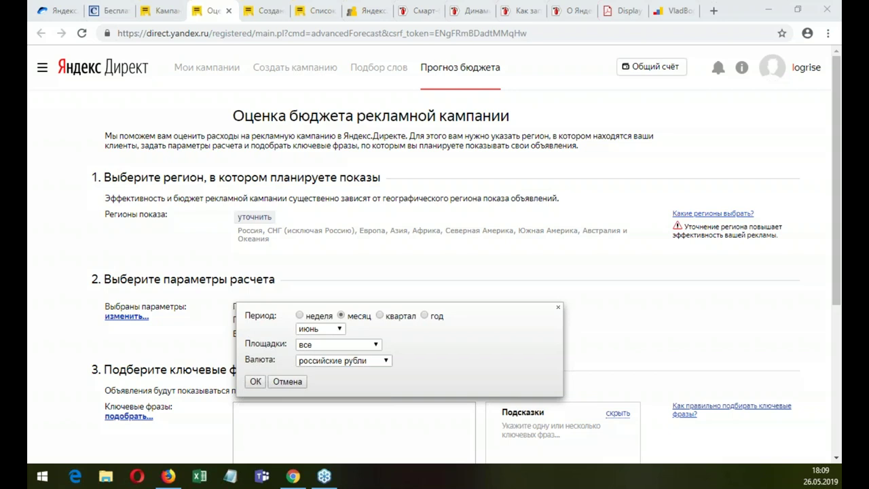
# Step: Open yandex.ru in a new browser tab, decline the start page offer and search for купить пылесос
pyautogui.hotkey('ctrl', 't')
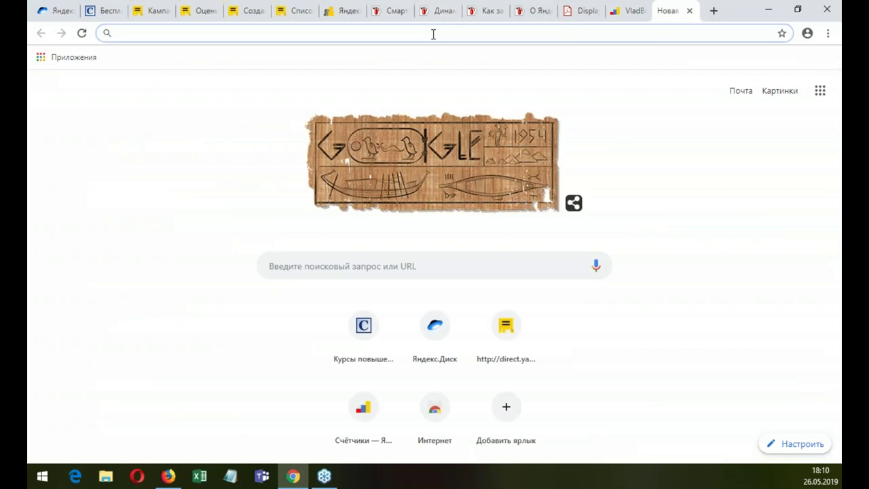
pyautogui.write('ya')
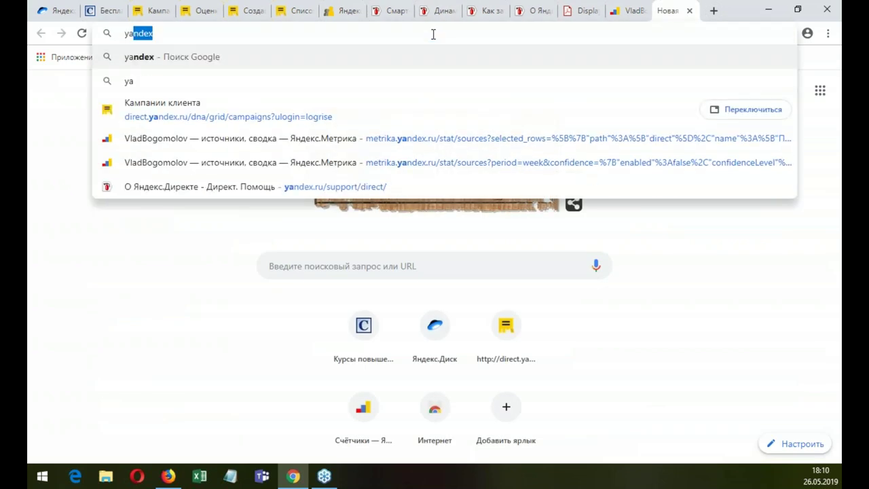
pyautogui.write('ndex.')
pyautogui.press('Return')
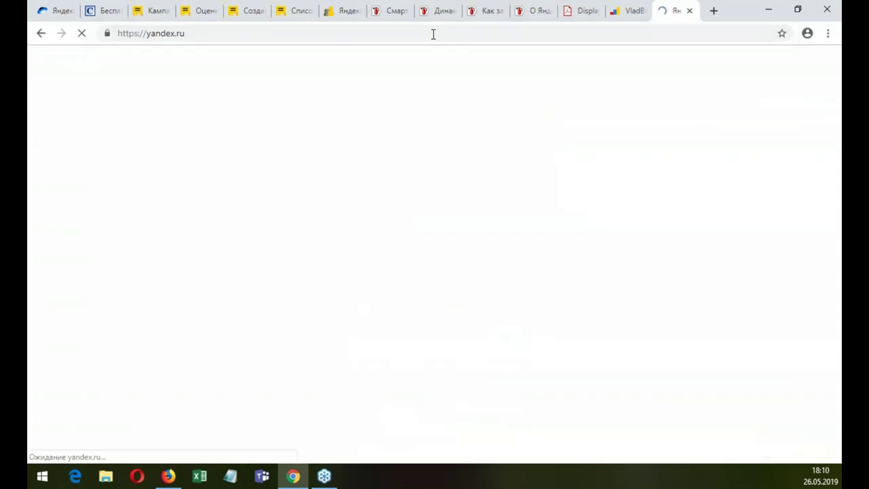
pyautogui.click(256, 237)
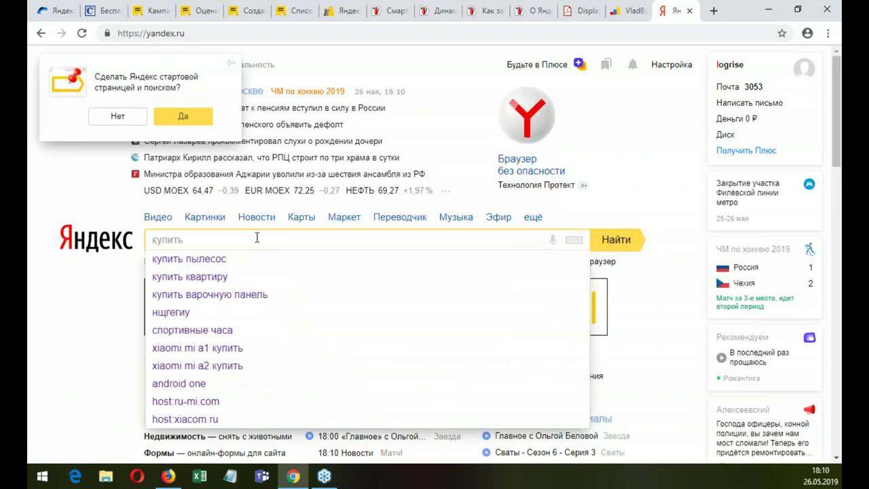
pyautogui.click(117, 116)
pyautogui.click(228, 240)
pyautogui.click(215, 261)
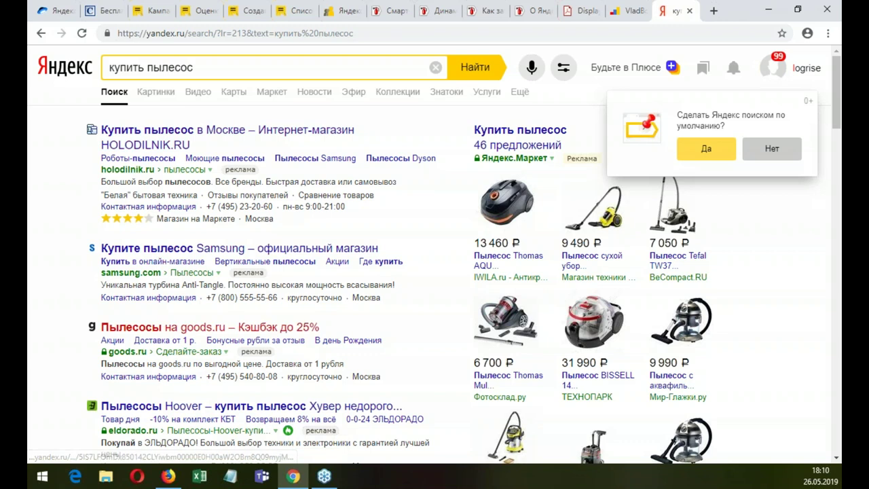
# Step: Compare the купить пылесос search results with Direct's campaign types, matching the dyson v11 banner to Баннер на поиске
pyautogui.click(169, 5)
pyautogui.moveTo(290, 73)
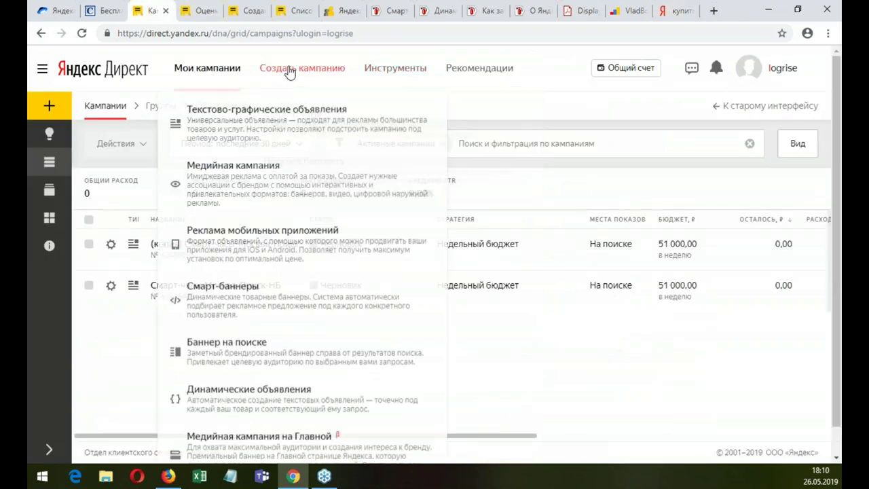
pyautogui.click(665, 15)
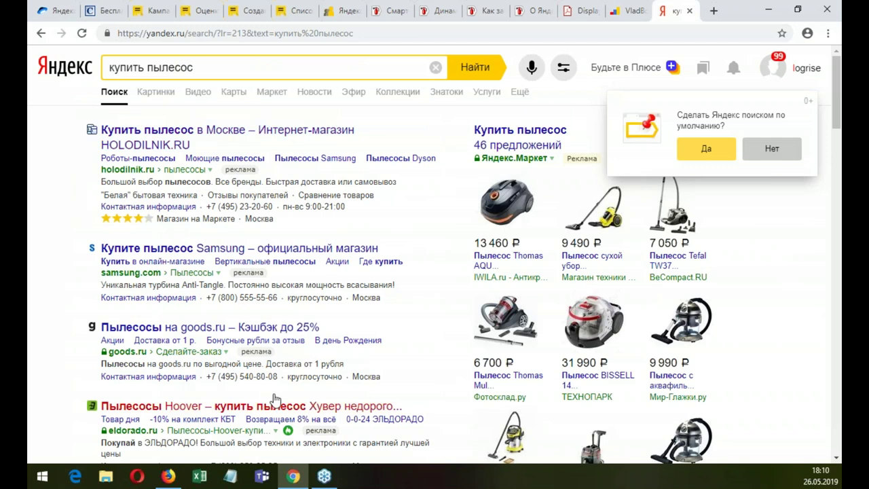
pyautogui.click(233, 67)
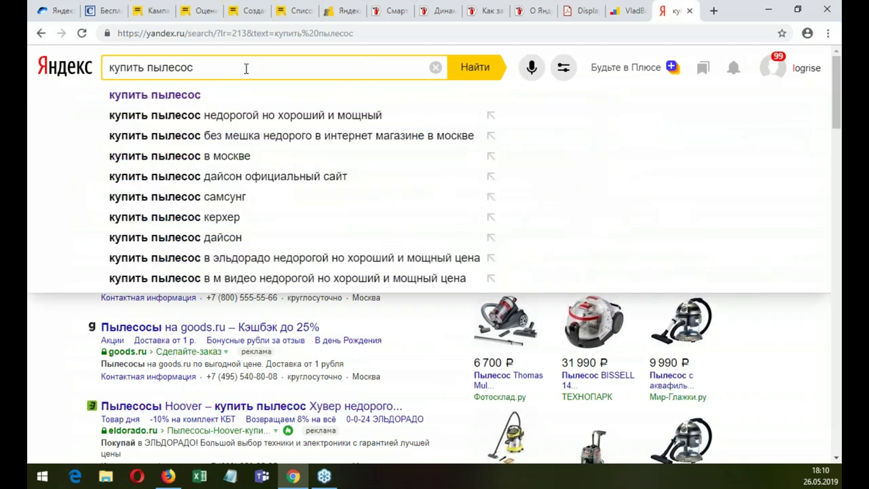
pyautogui.click(668, 363)
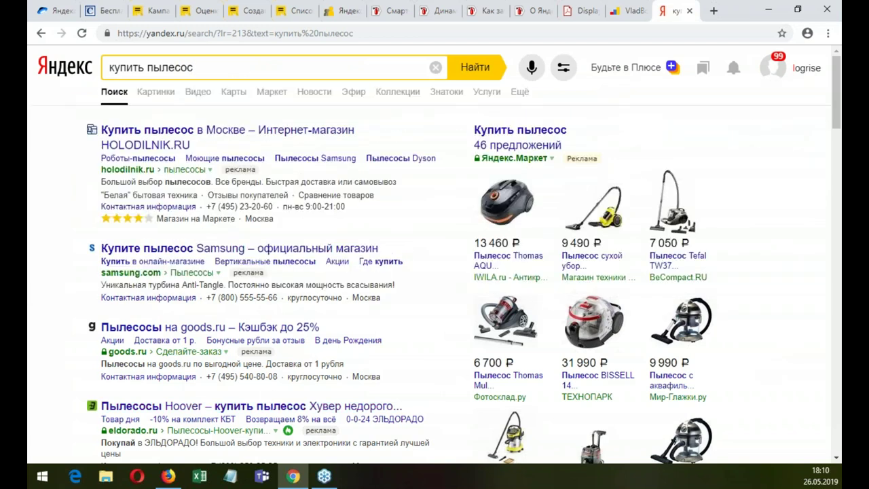
pyautogui.scroll(-4, 744, 353)
pyautogui.scroll(-2, 721, 319)
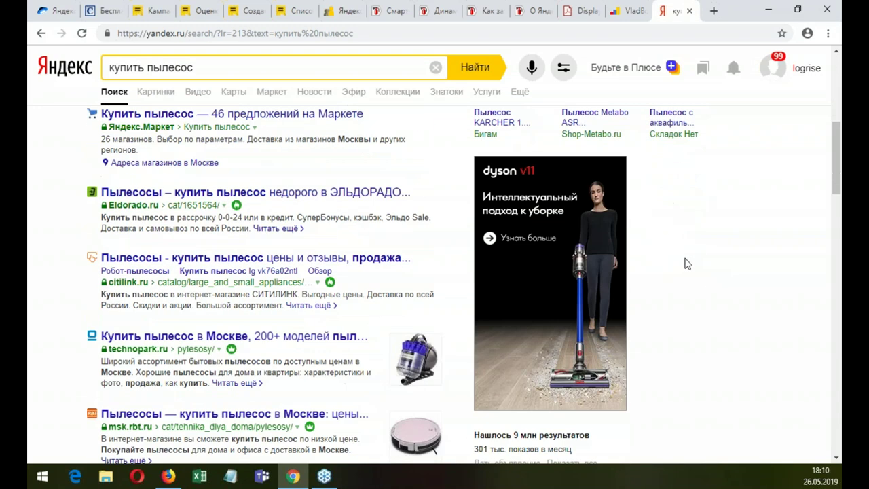
pyautogui.click(168, 20)
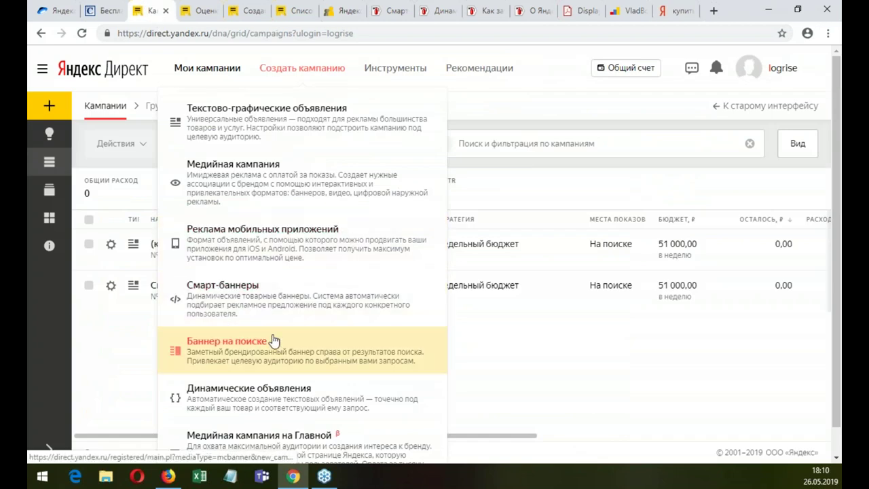
pyautogui.click(675, 15)
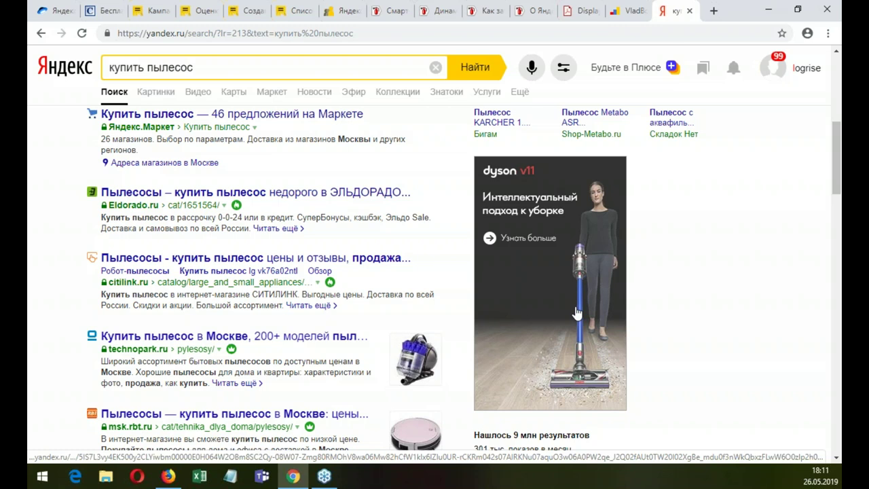
# Step: Examine the text ads, product ad gallery and dyson v11 banner on the search results page
pyautogui.scroll(5, 408, 298)
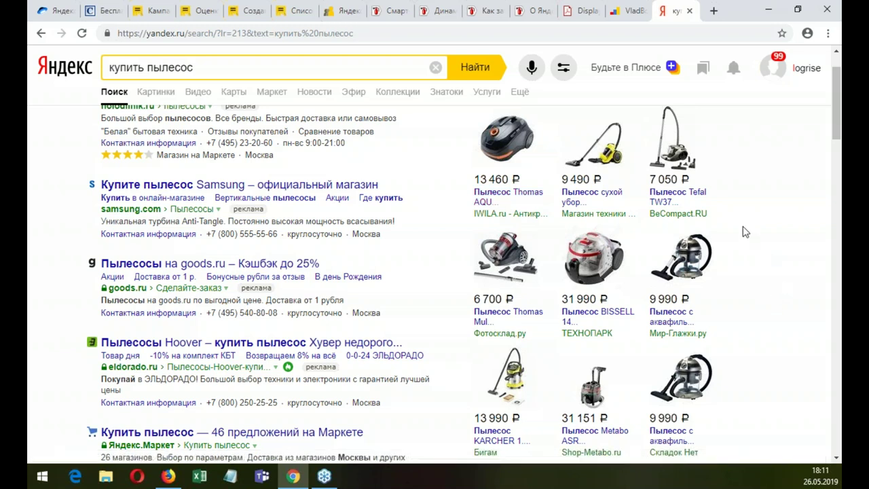
pyautogui.scroll(-4, 750, 255)
pyautogui.scroll(-2, 749, 254)
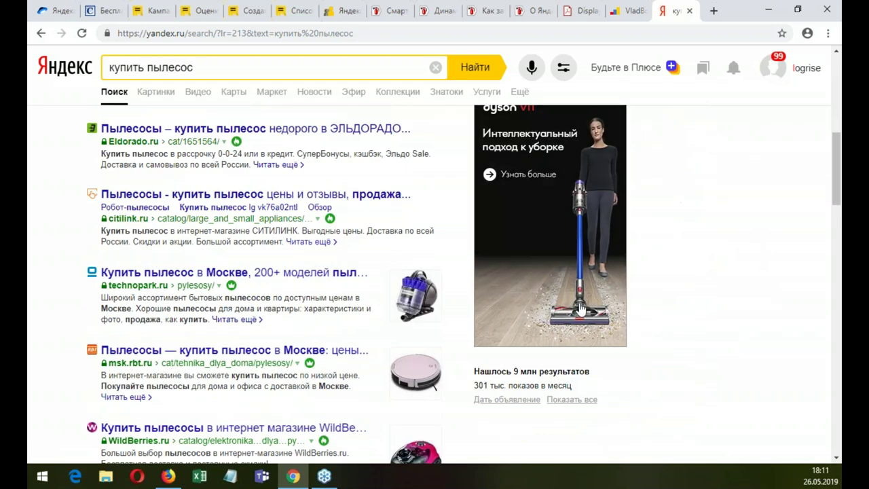
pyautogui.scroll(1, 662, 226)
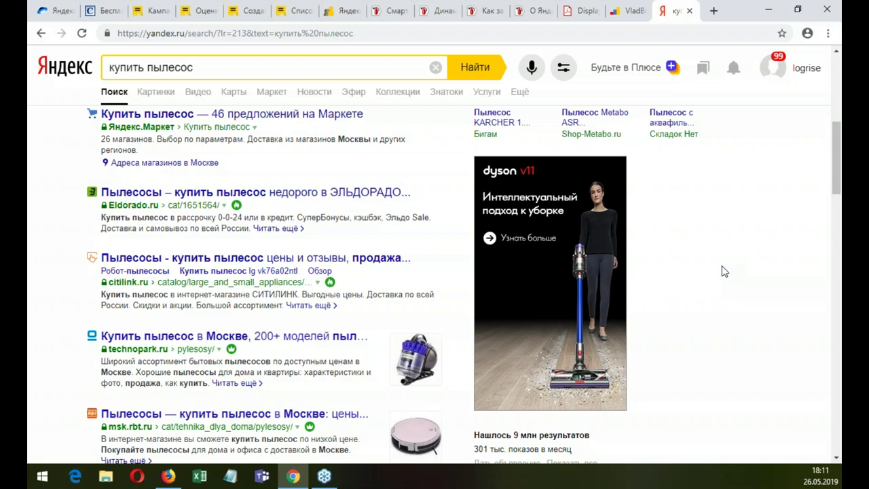
pyautogui.scroll(3, 733, 249)
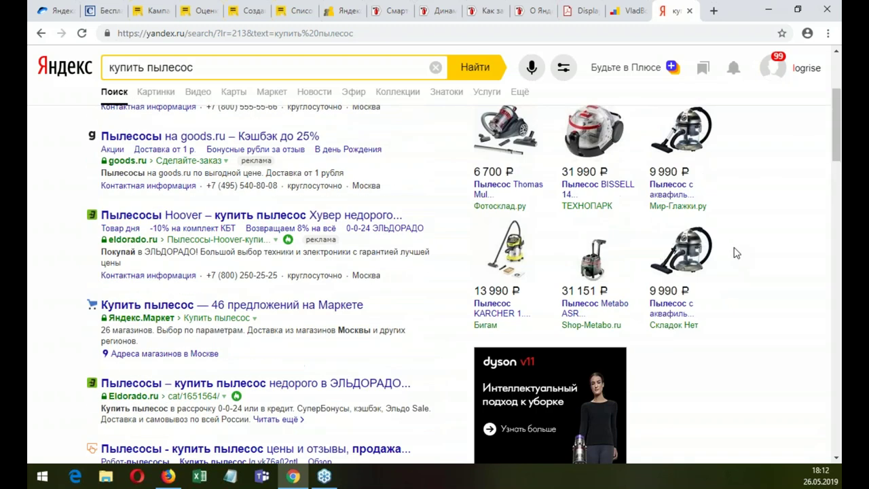
pyautogui.scroll(2, 736, 252)
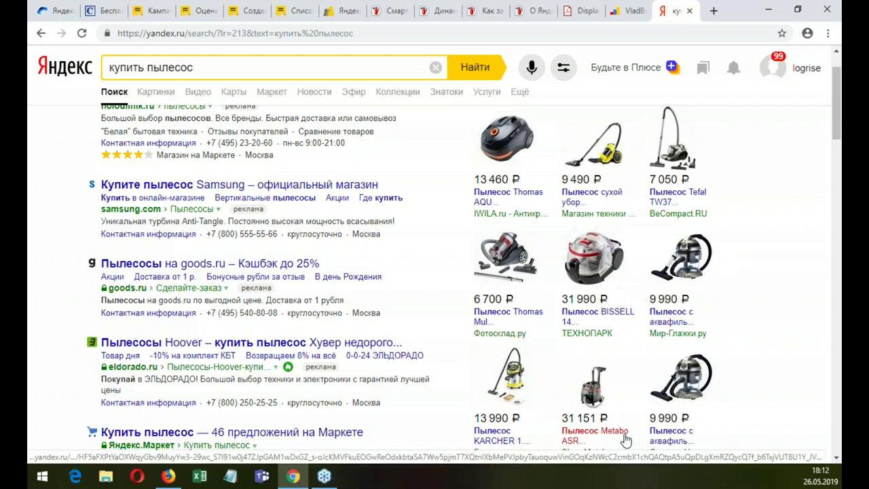
pyautogui.scroll(-3, 622, 448)
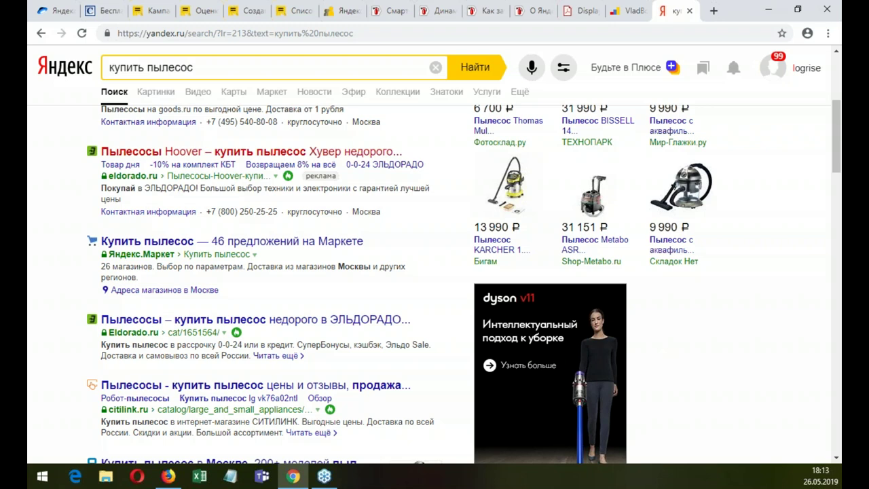
# Step: Review the Direct campaign types and campaign list, revisit the search results and examine the Окружности geolocation option in Yandex Audiences
pyautogui.click(155, 10)
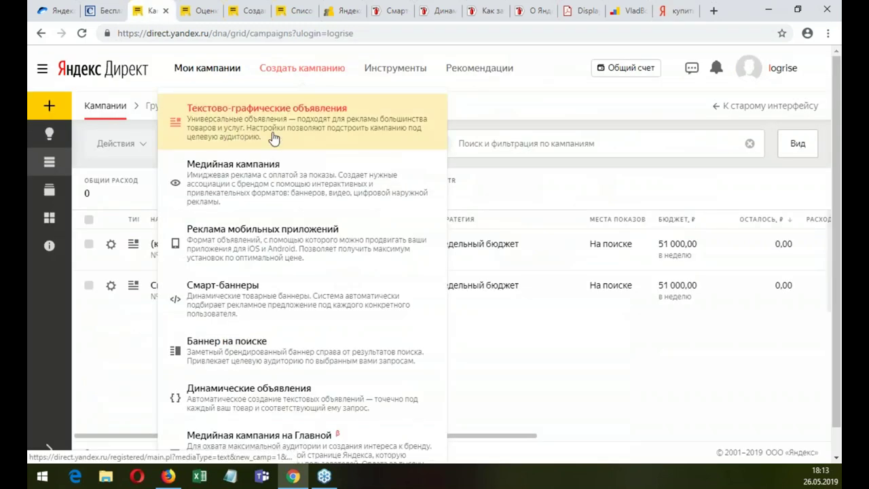
pyautogui.click(564, 111)
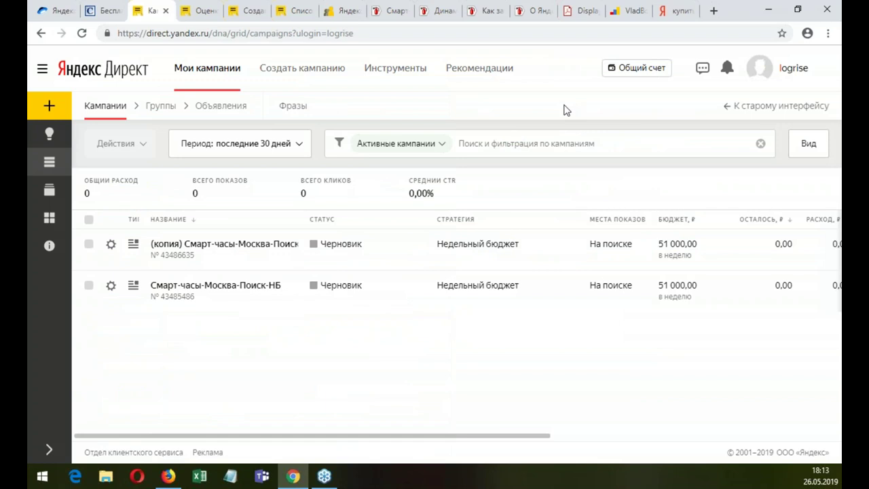
pyautogui.click(676, 10)
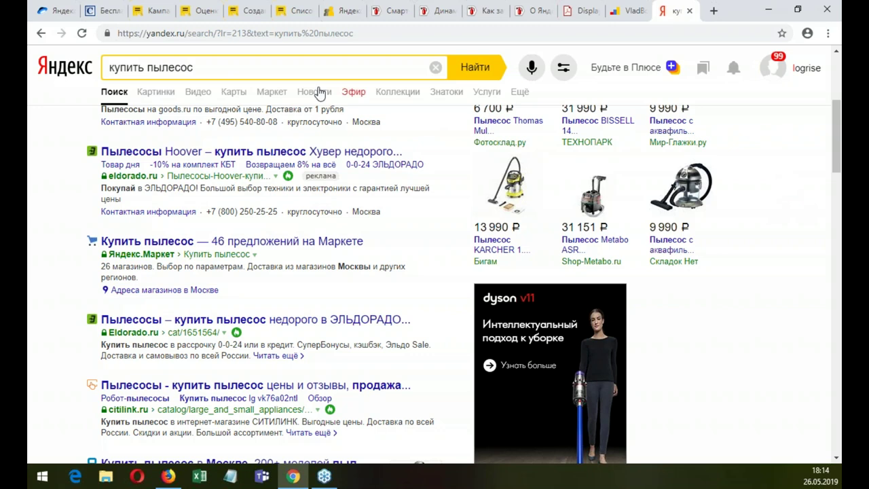
pyautogui.click(298, 11)
pyautogui.click(343, 11)
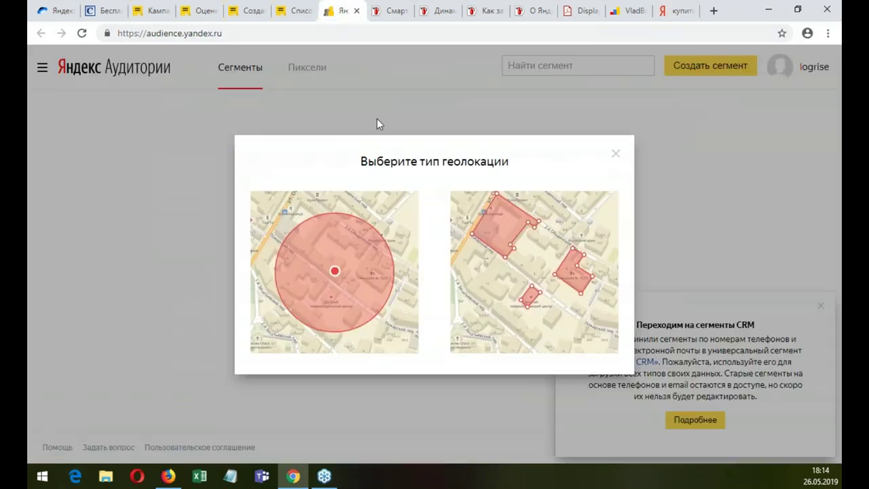
pyautogui.moveTo(328, 264)
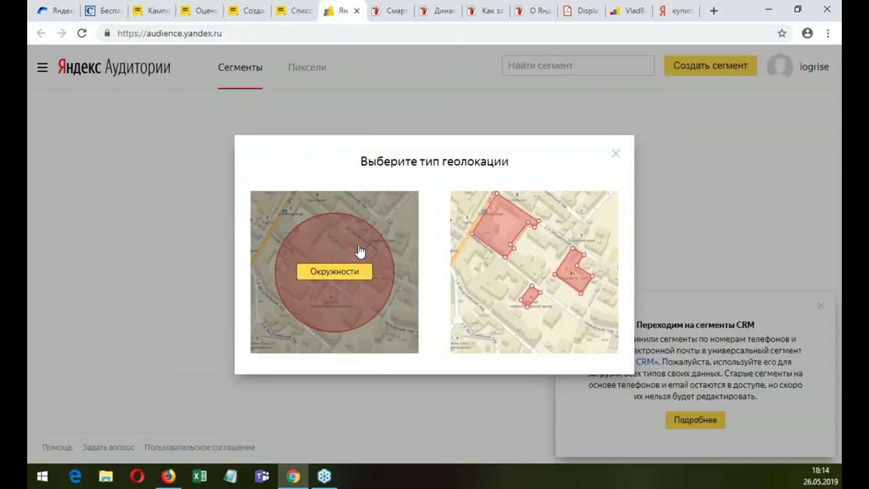
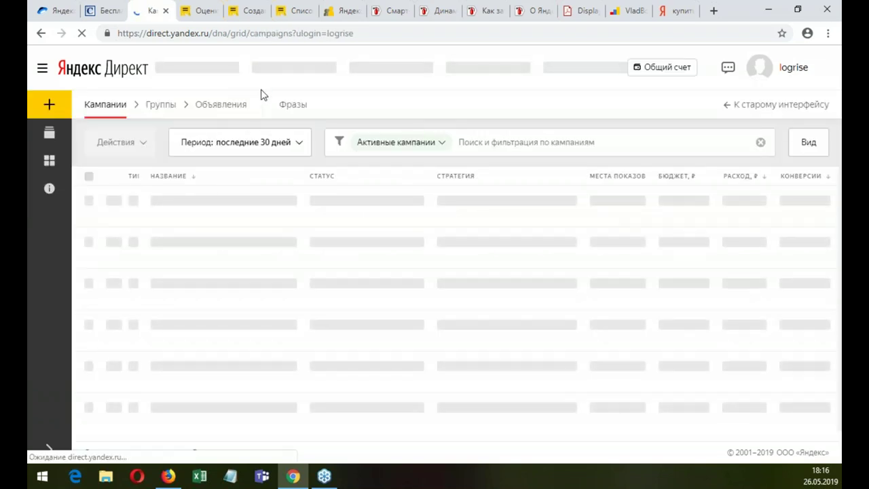
# Step: Start a new text campaign in Direct and add a target audience bid adjustment for the Посетили сайт condition
pyautogui.click(264, 74)
pyautogui.click(272, 112)
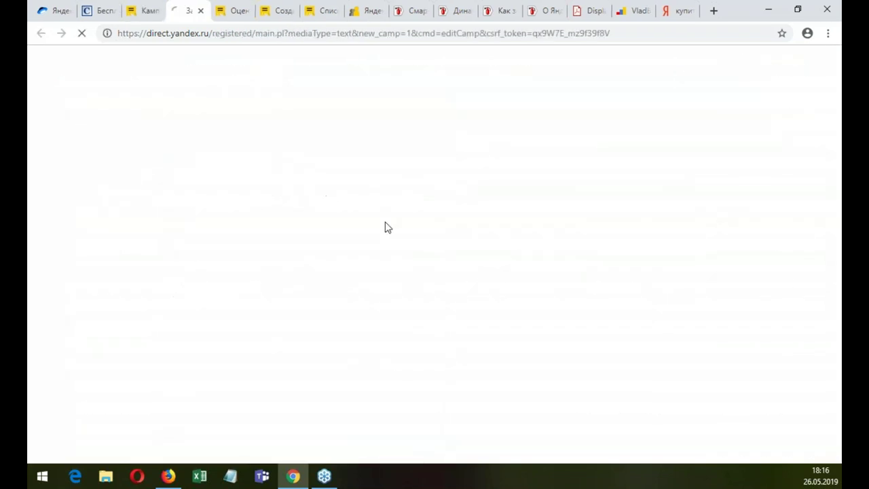
pyautogui.scroll(-4, 298, 318)
pyautogui.click(303, 327)
pyautogui.click(285, 278)
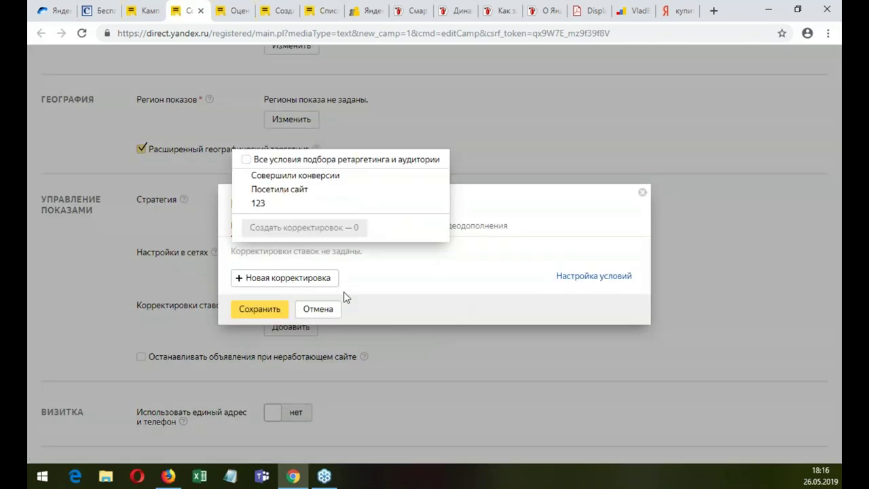
pyautogui.click(268, 191)
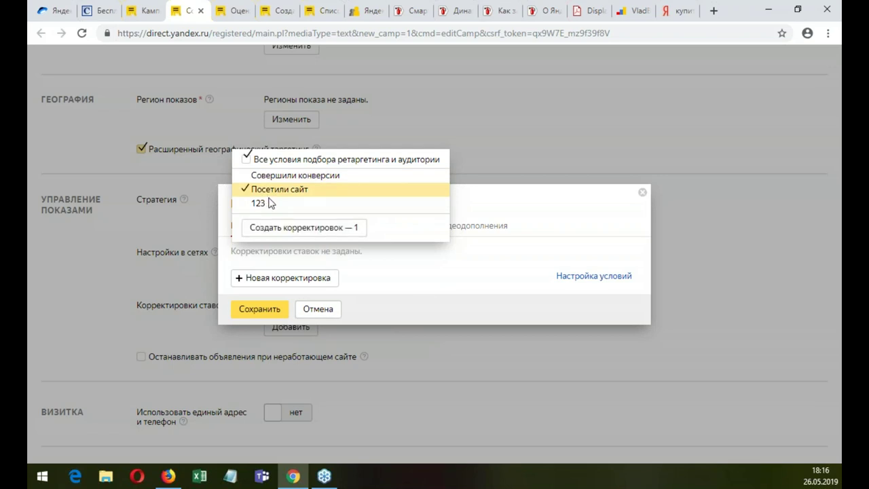
pyautogui.click(302, 228)
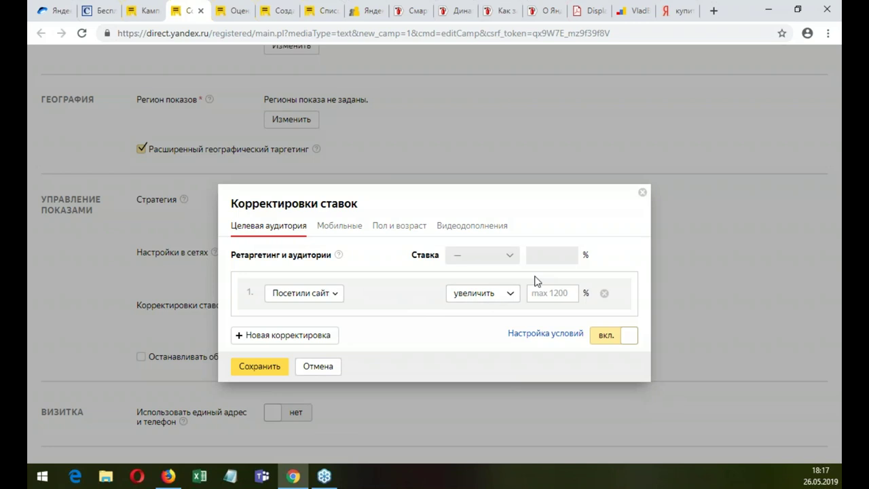
# Step: Set the Посетили сайт bid adjustment to увеличить by 1000%
pyautogui.click(493, 297)
pyautogui.click(502, 319)
pyautogui.click(553, 292)
pyautogui.write('1000')
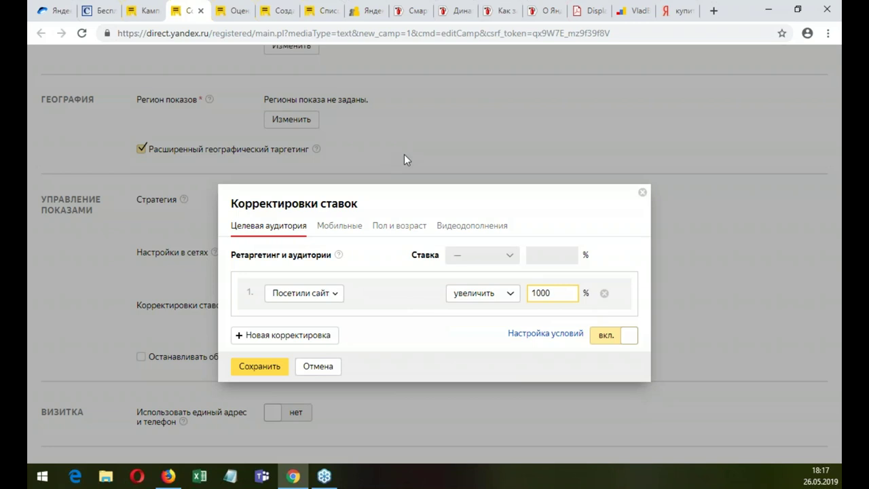
pyautogui.click(409, 323)
# Step: Switch to Яндекс.Метрика and filter the Источники, сводка report to visits whose last source type is Прямые заходы
pyautogui.click(634, 10)
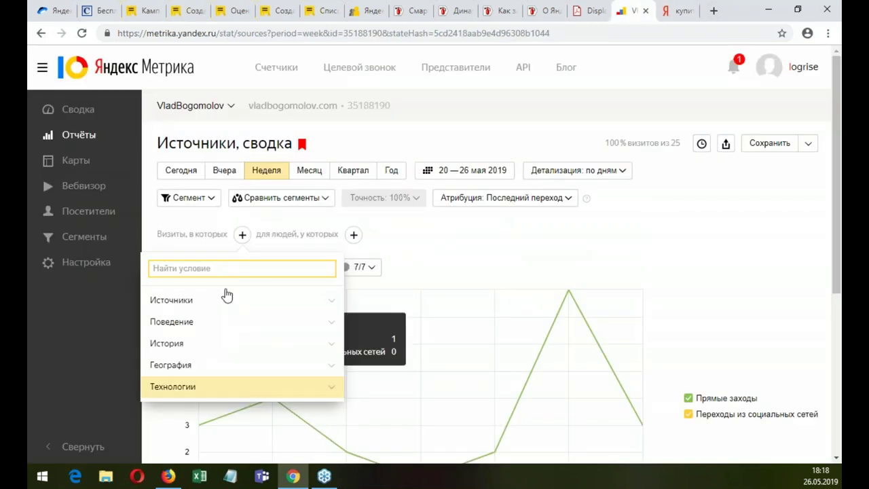
pyautogui.click(182, 300)
pyautogui.click(211, 325)
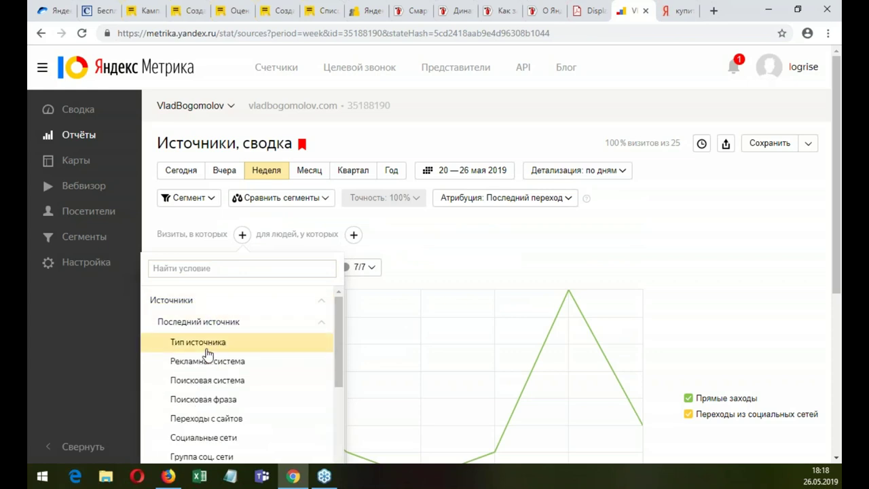
pyautogui.click(207, 350)
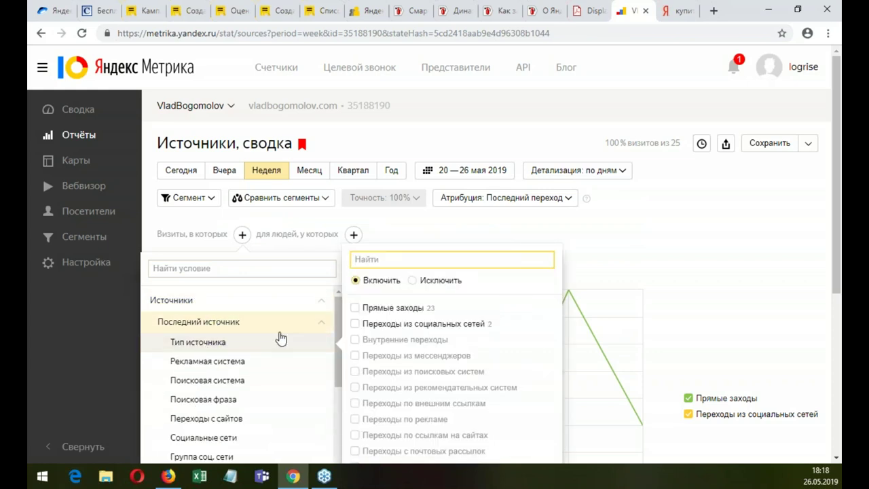
pyautogui.click(391, 310)
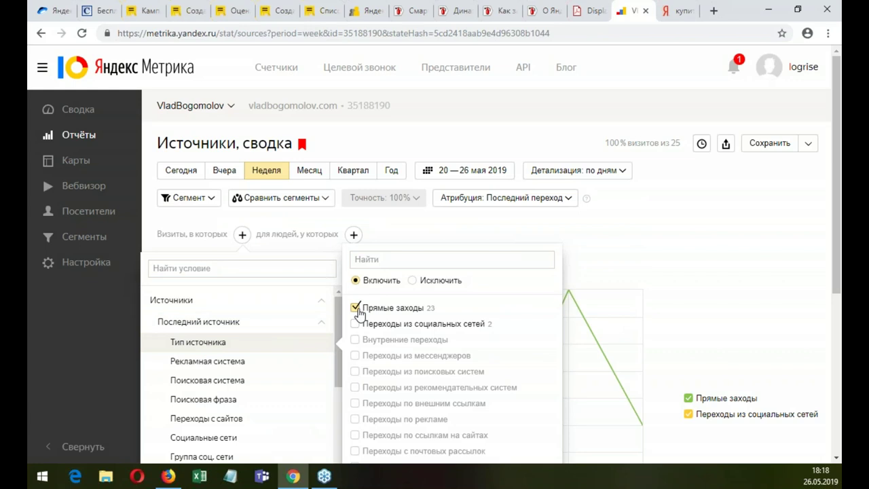
pyautogui.click(356, 309)
pyautogui.click(357, 309)
pyautogui.scroll(-1, 552, 325)
pyautogui.scroll(-3, 552, 326)
pyautogui.click(384, 206)
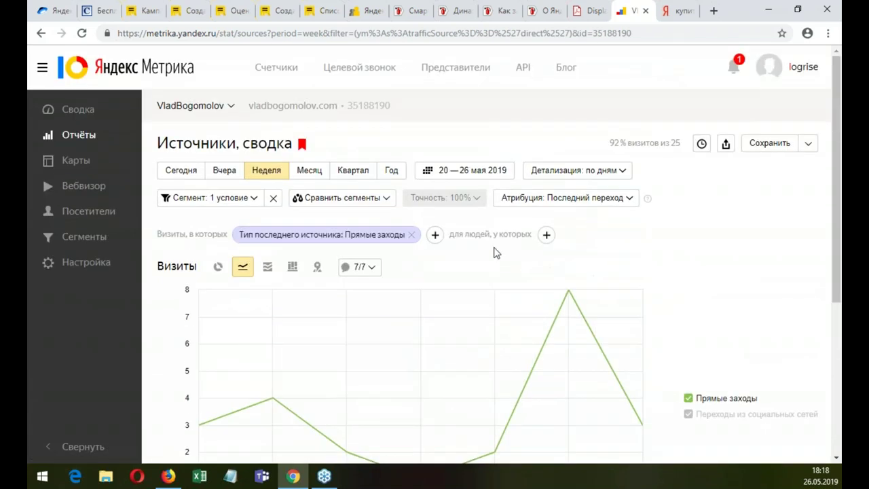
# Step: Add a visitor condition to the Источники, сводка report that includes only people with Пол: мужской
pyautogui.click(546, 234)
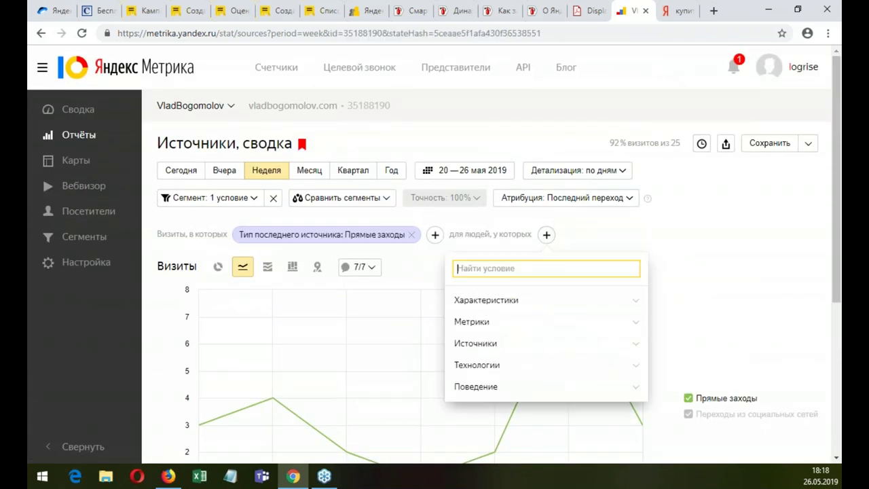
pyautogui.click(552, 303)
pyautogui.scroll(-1, 543, 305)
pyautogui.scroll(3, 539, 304)
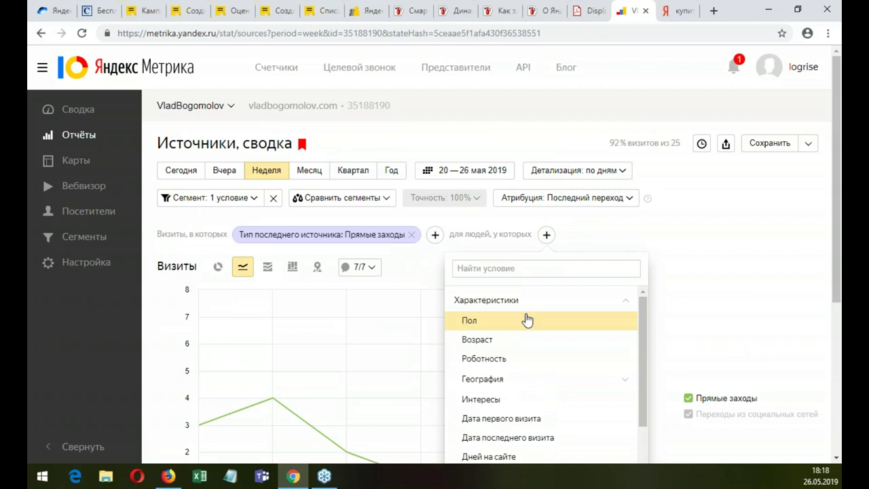
pyautogui.click(517, 320)
pyautogui.click(229, 286)
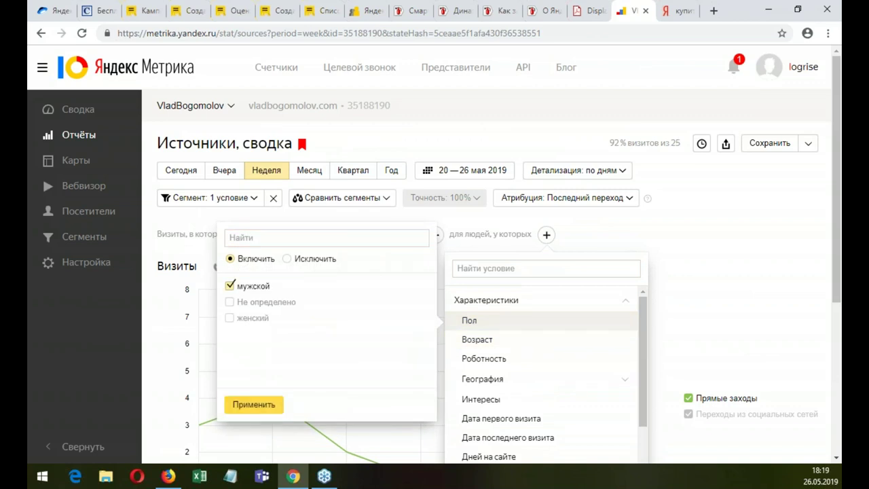
pyautogui.click(270, 406)
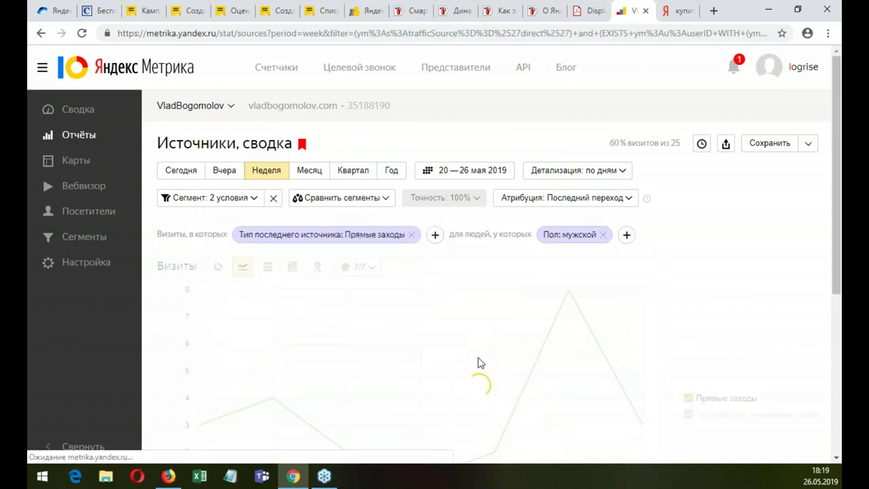
# Step: Examine the Поведение and Технологии conditions for people, including Устройство, and the options for saving the segment
pyautogui.click(627, 234)
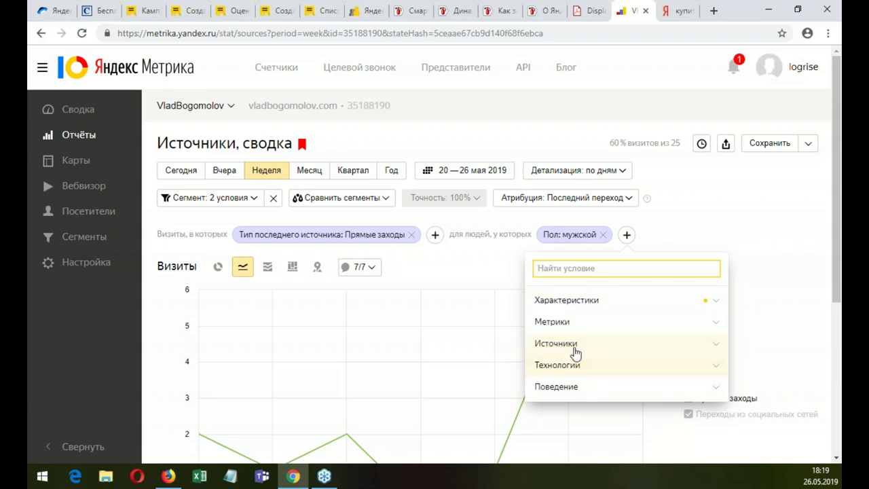
pyautogui.click(553, 388)
pyautogui.scroll(-1, 624, 377)
pyautogui.click(576, 347)
pyautogui.click(620, 366)
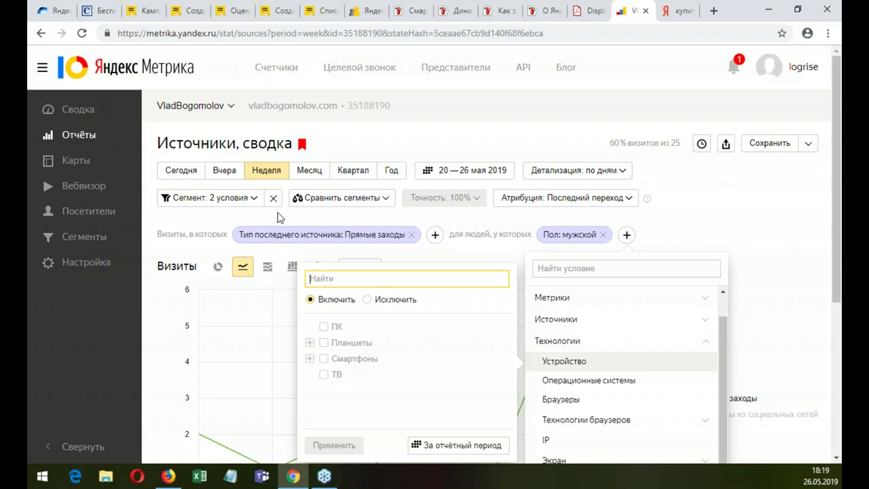
pyautogui.click(253, 199)
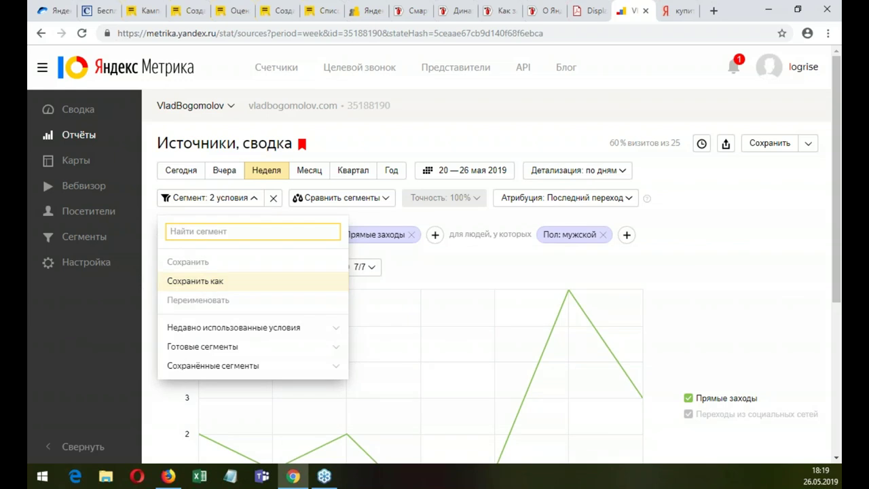
# Step: Set rule 1 of the new retargeting condition in Direct to Сегмент Метрики with iritera.ru :: Отказные китайцы
pyautogui.click(320, 11)
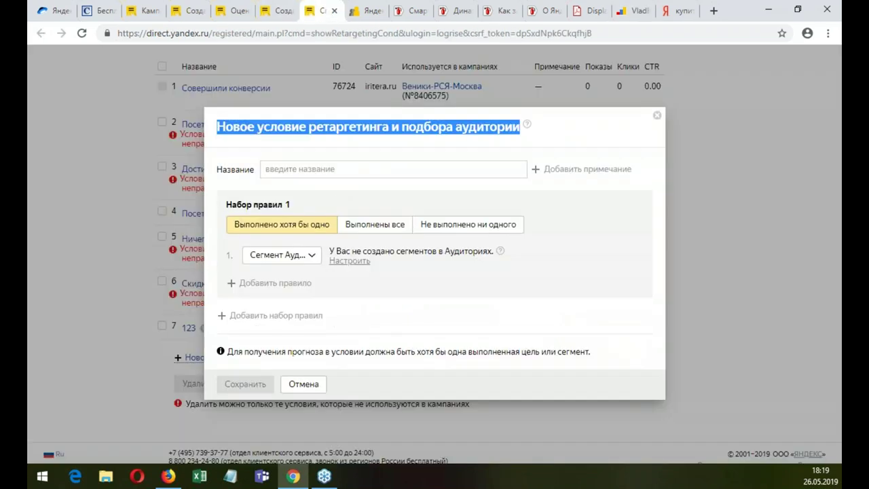
pyautogui.click(311, 256)
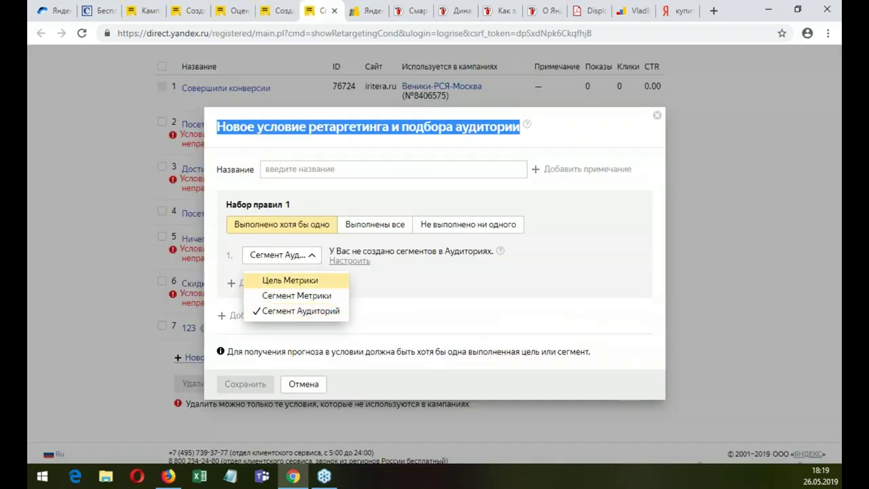
pyautogui.click(291, 295)
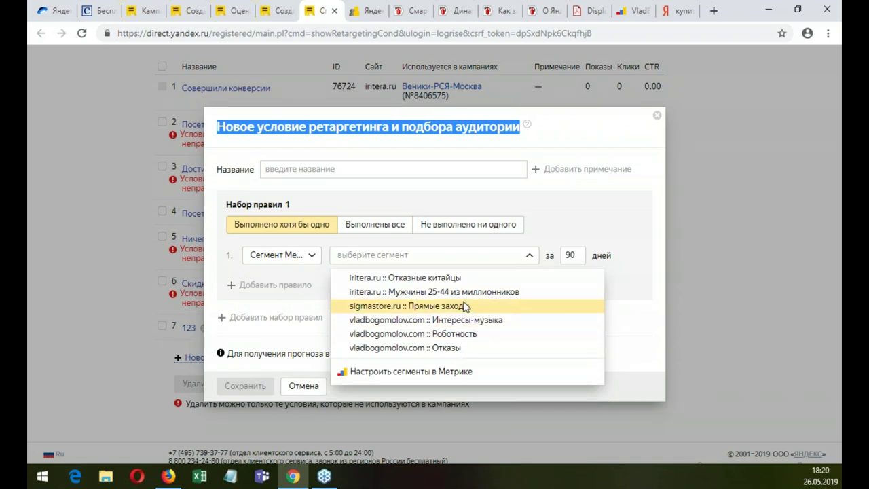
pyautogui.click(449, 278)
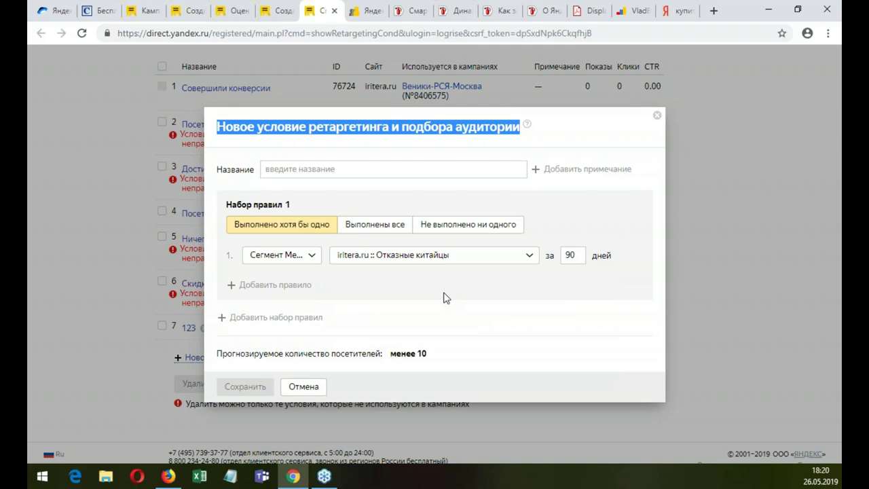
# Step: Switch the rule's segment to iritera.ru :: Мужчины 25-44 из миллионников, and return it to Отказные китайцы
pyautogui.click(432, 260)
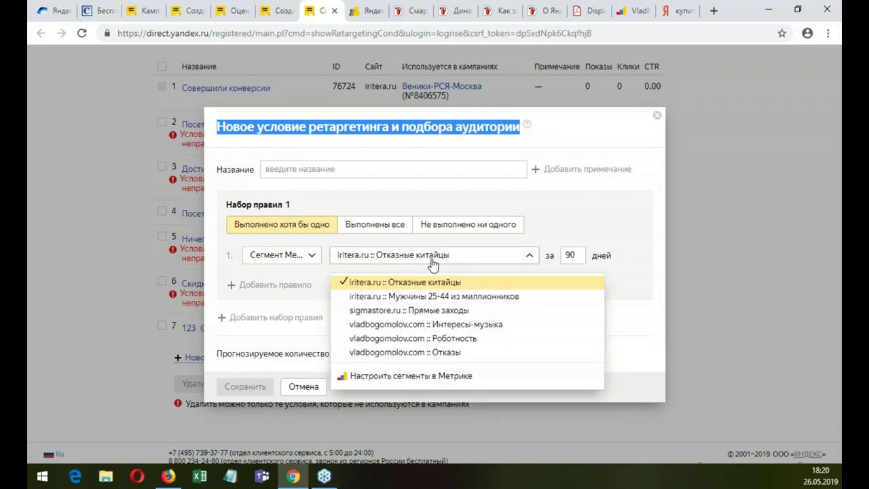
pyautogui.click(466, 299)
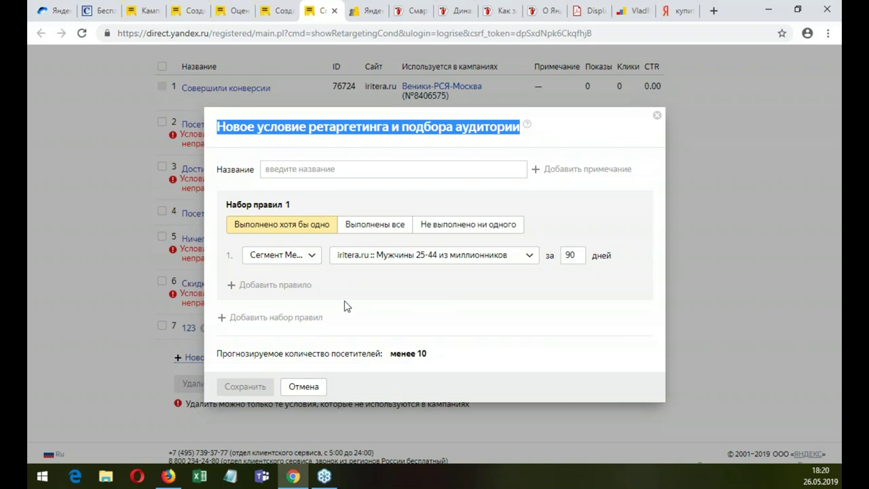
pyautogui.click(416, 258)
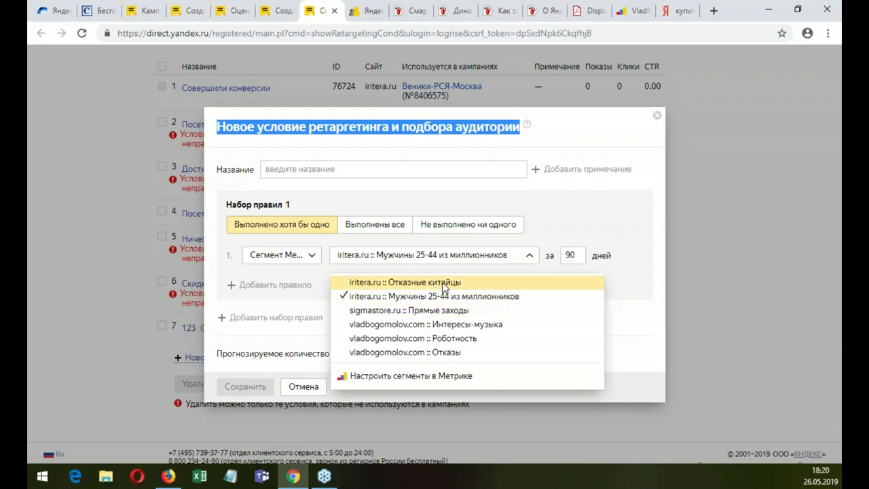
pyautogui.click(444, 282)
pyautogui.click(484, 286)
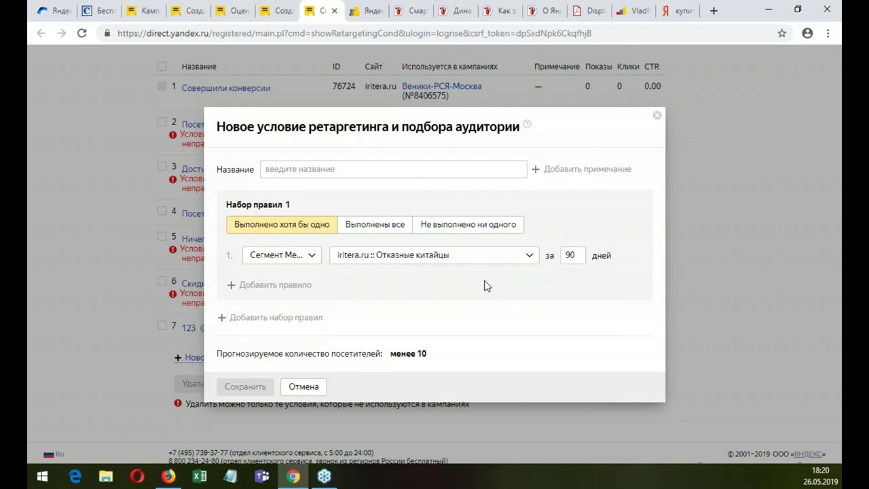
# Step: Set the new campaign's Посетили сайт bid adjustment to уменьшить by 100% and close the adjustments without saving
pyautogui.click(148, 10)
pyautogui.hotkey('ctrl', 'Tab')
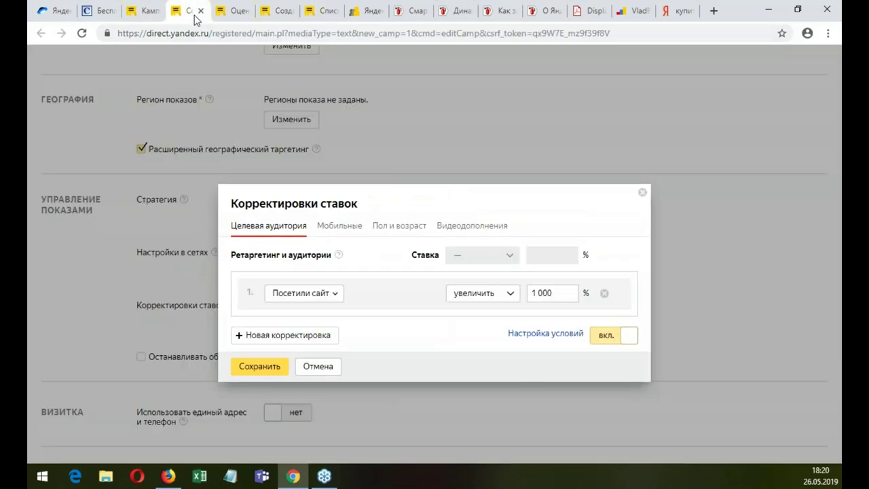
pyautogui.click(477, 296)
pyautogui.click(486, 333)
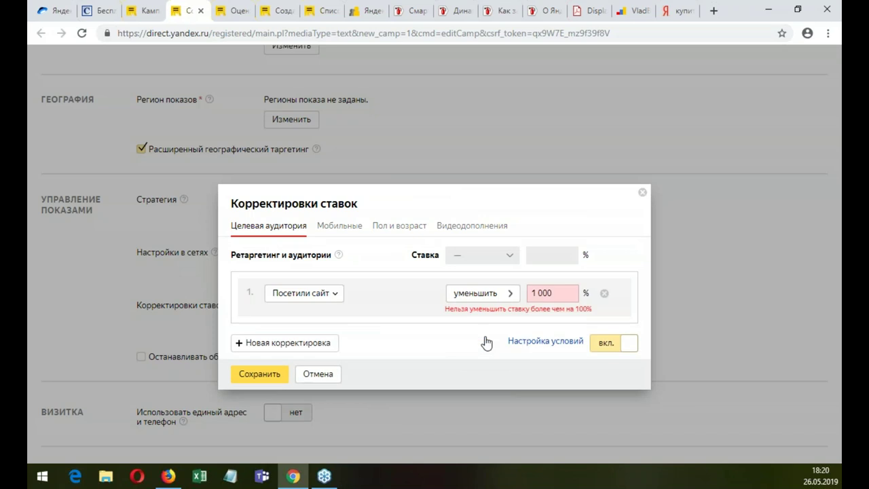
pyautogui.hotkey('ctrl', 'a')
pyautogui.write('100')
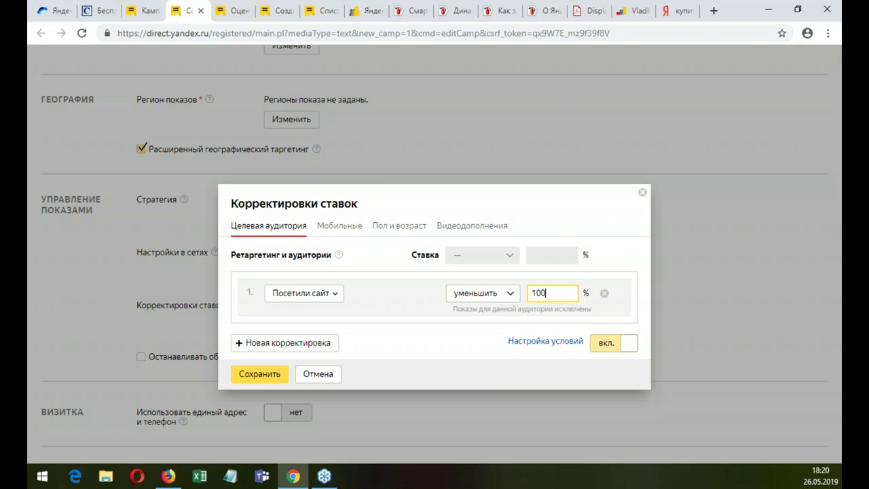
pyautogui.hotkey('alt', 'Tab')
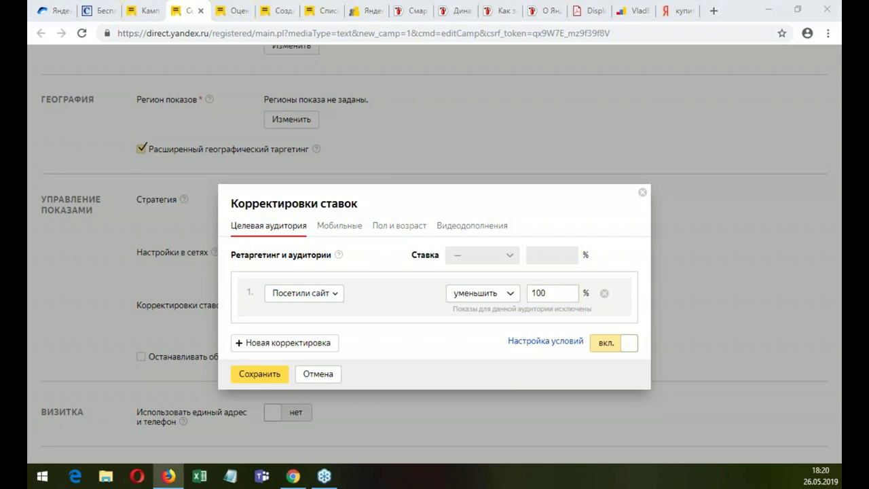
pyautogui.click(642, 195)
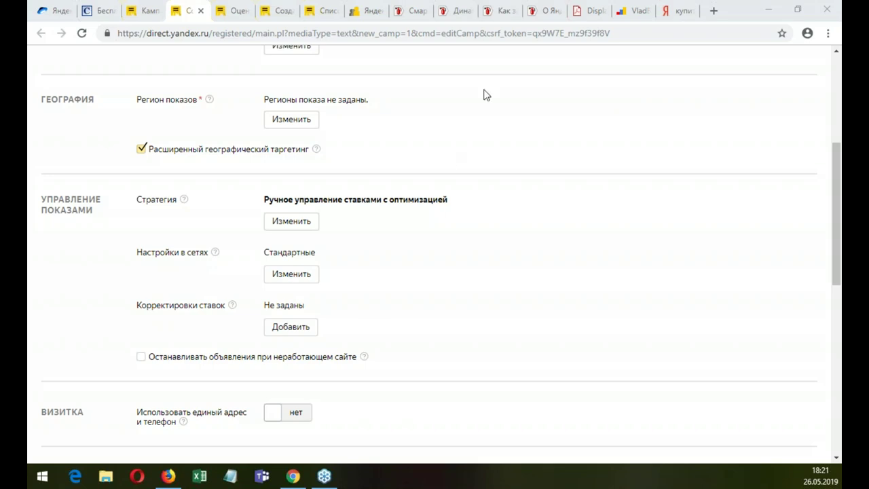
# Step: Return to the Источники, сводка report in Яндекс.Метрика
pyautogui.click(637, 12)
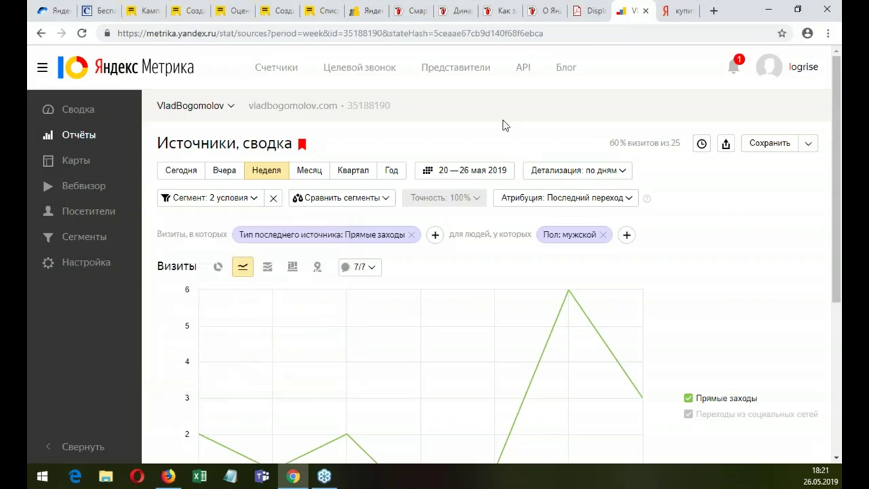